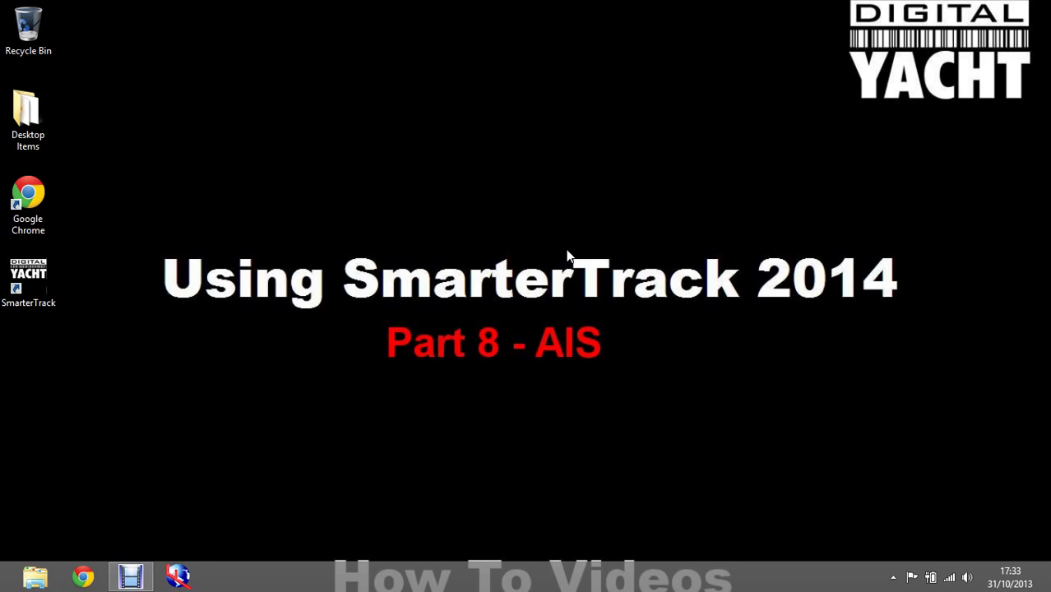
Step: Launch SmarterTrack, accept the disclaimer, and drag the chart to centre the Solent and Isle of Wight
double_click(30, 264)
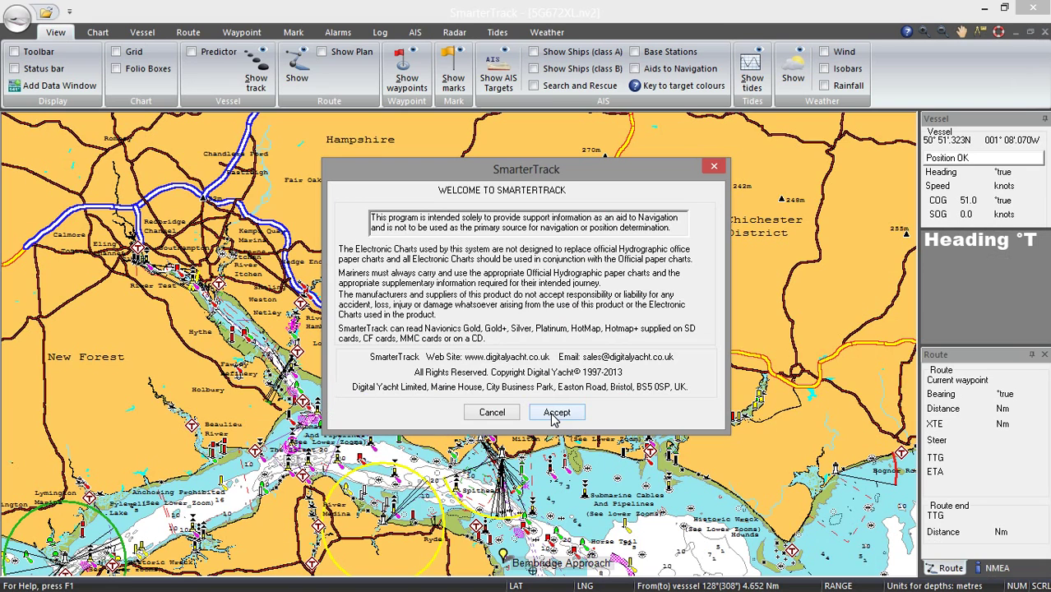
left_click(555, 413)
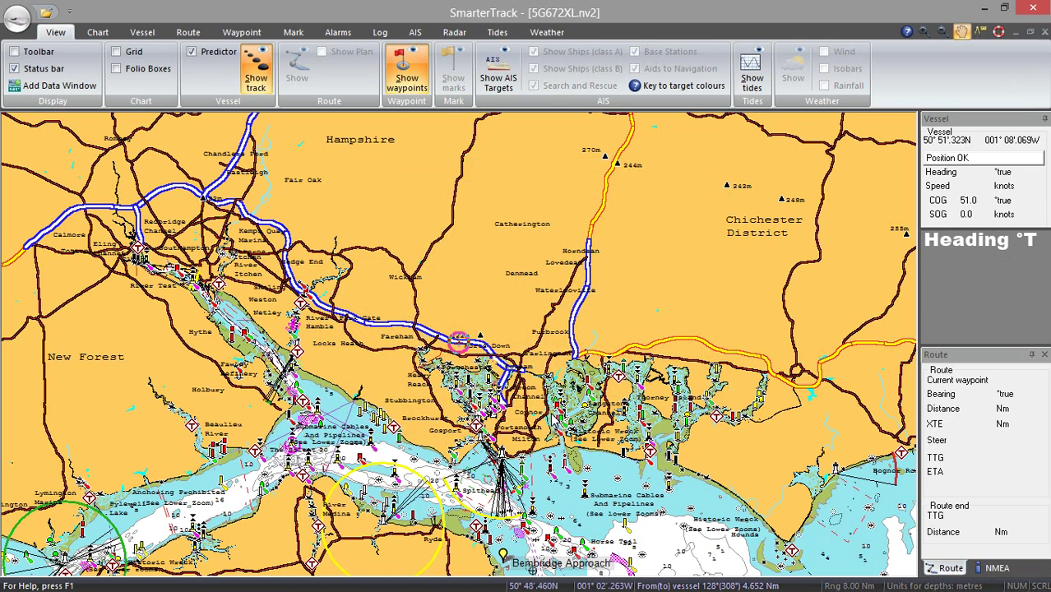
left_click_drag(424, 487, 557, 377)
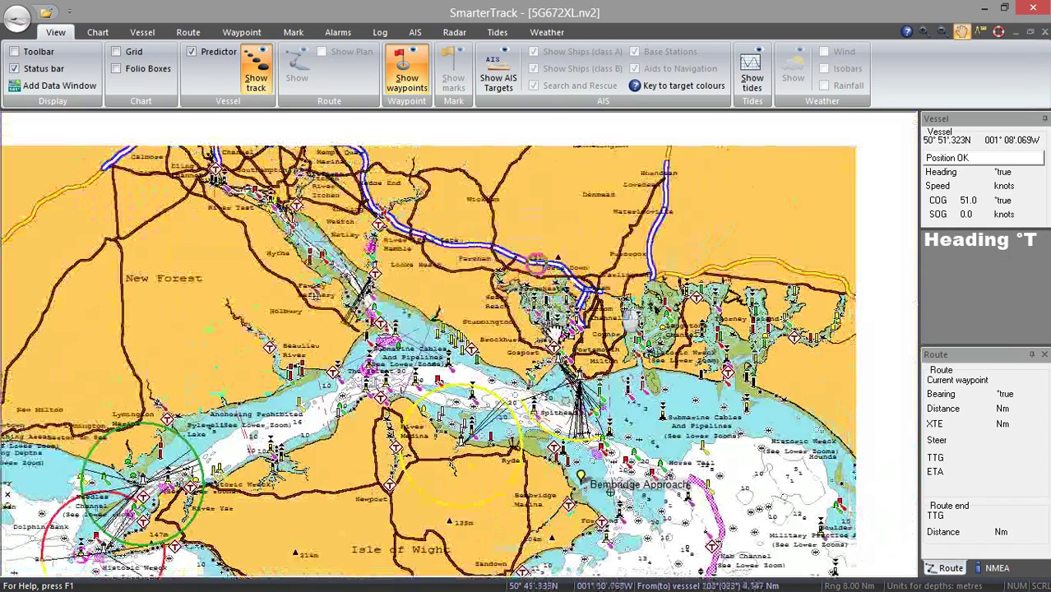
left_click_drag(556, 329, 480, 300)
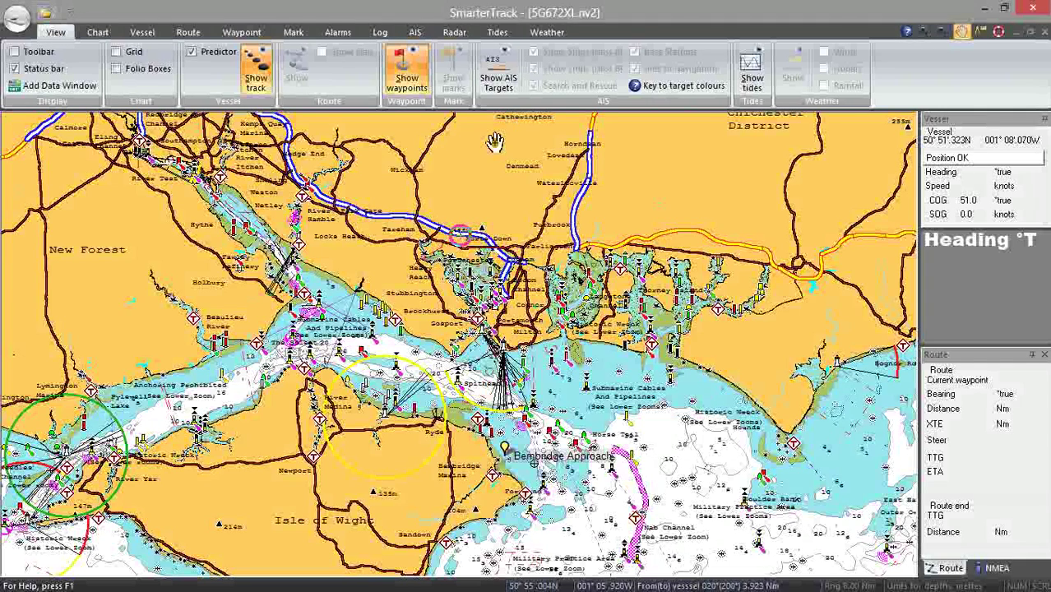
Step: Turn on Show AIS Targets so vessels like RED FALCON appear with status and speed
left_click(499, 82)
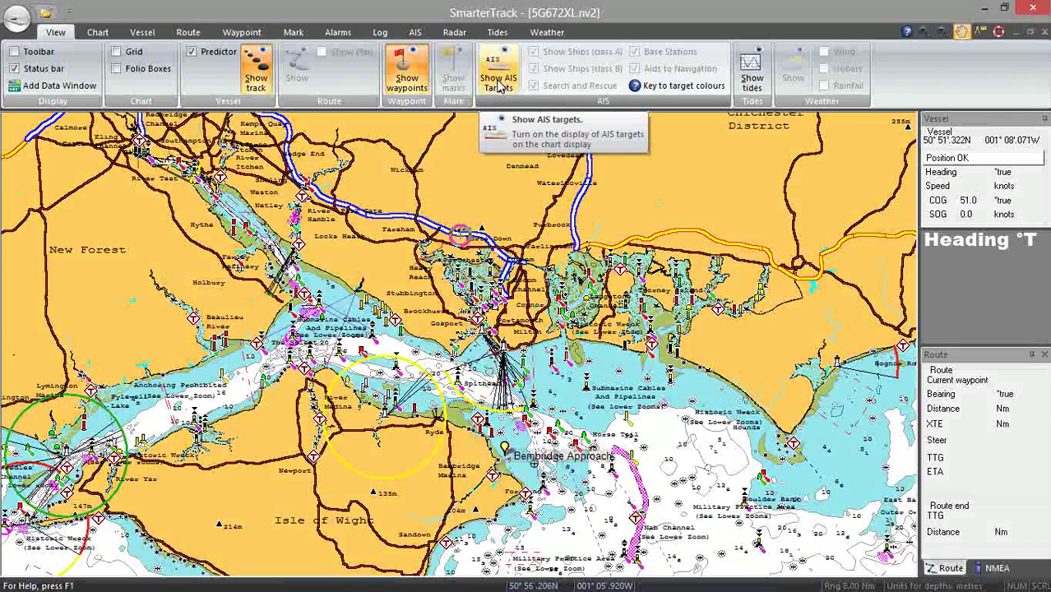
left_click(499, 82)
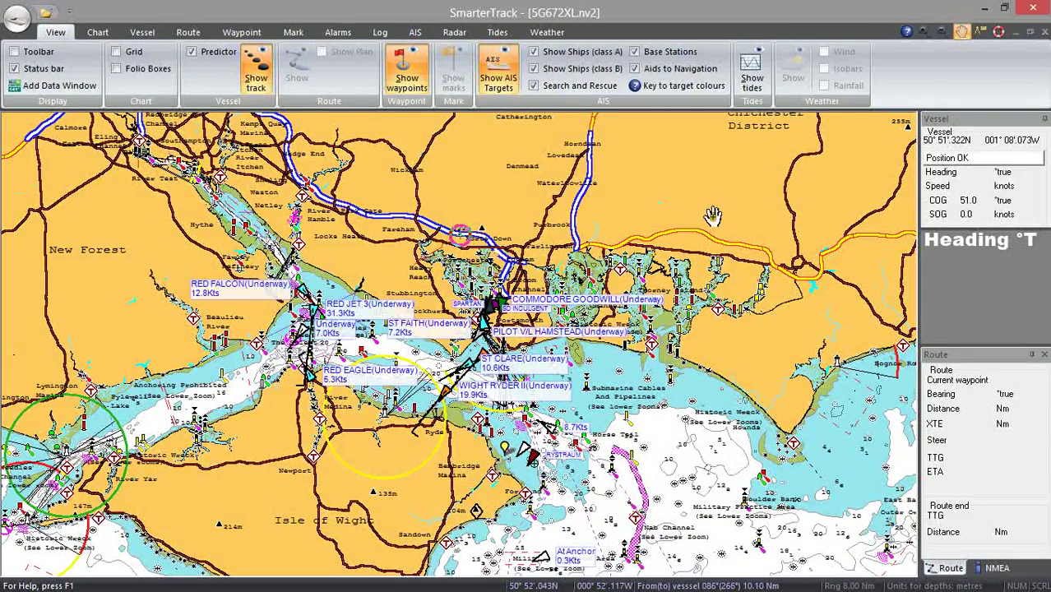
left_click(668, 87)
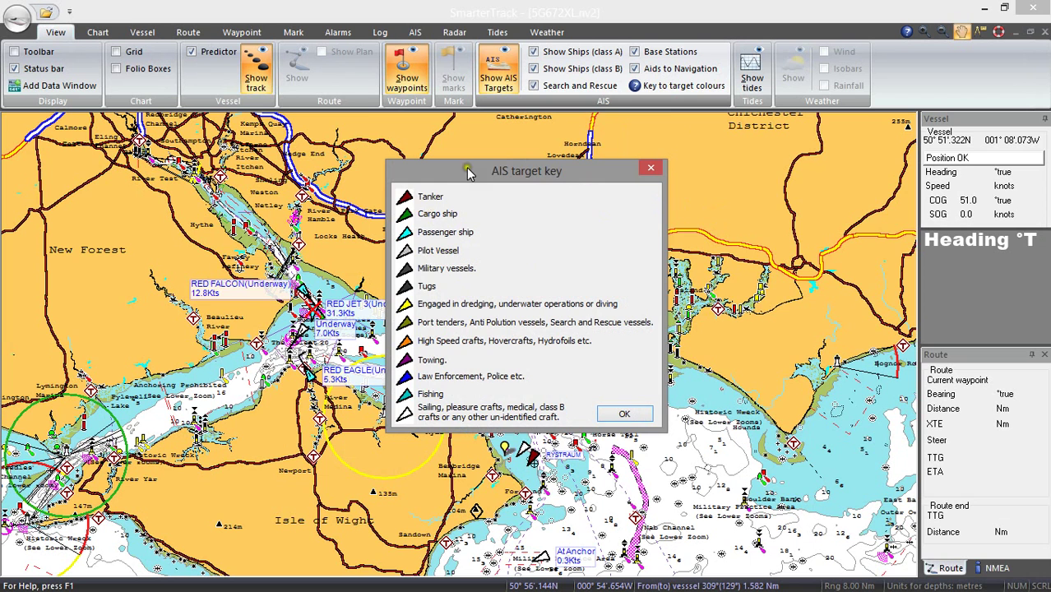
left_click_drag(468, 169, 667, 189)
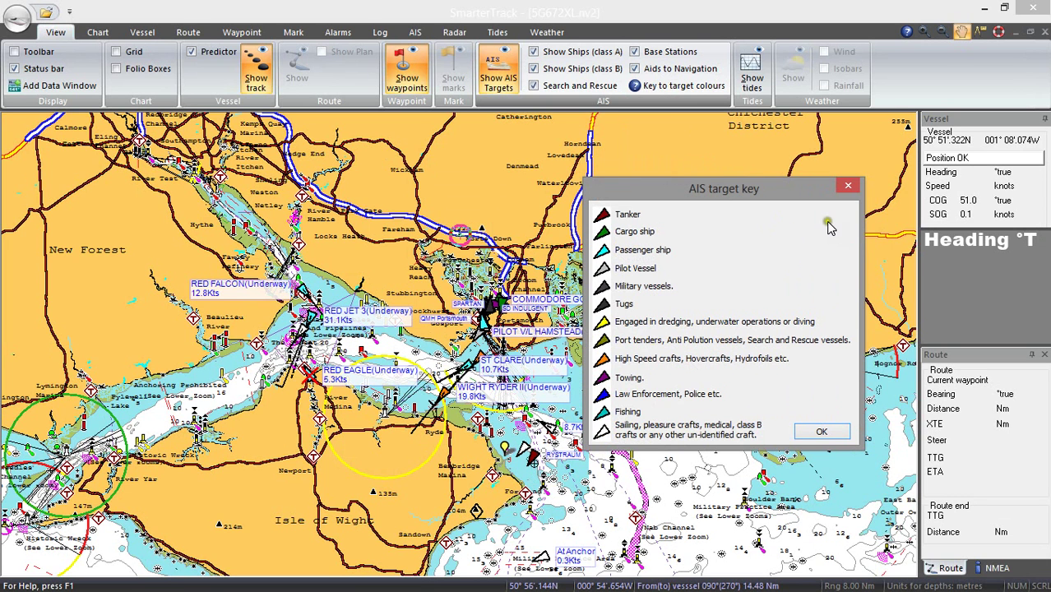
left_click(851, 184)
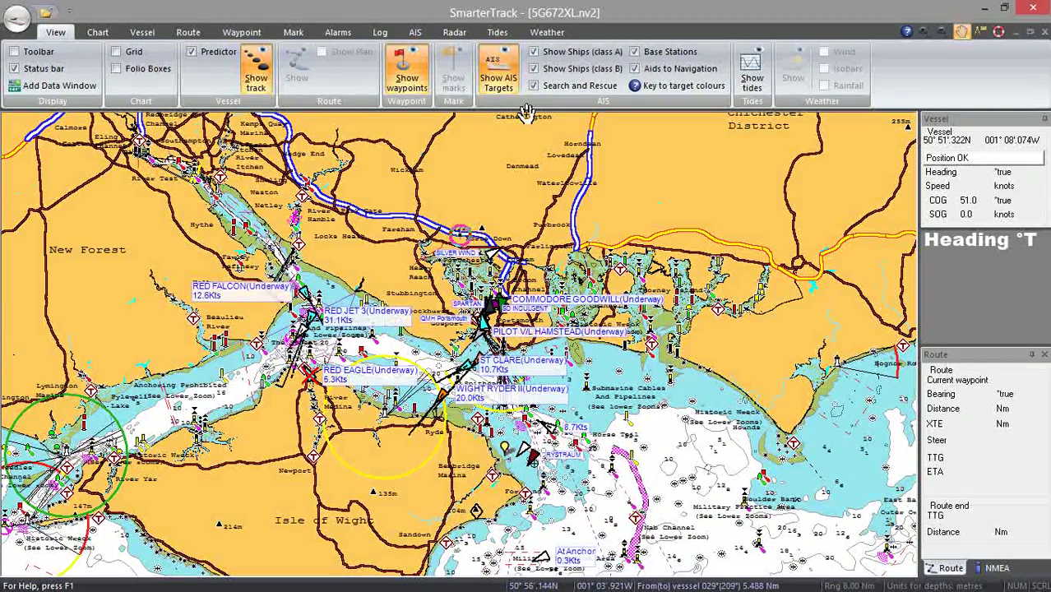
Step: Open the AIS tab's target filter list and leave it on threats and all selected types
left_click(417, 34)
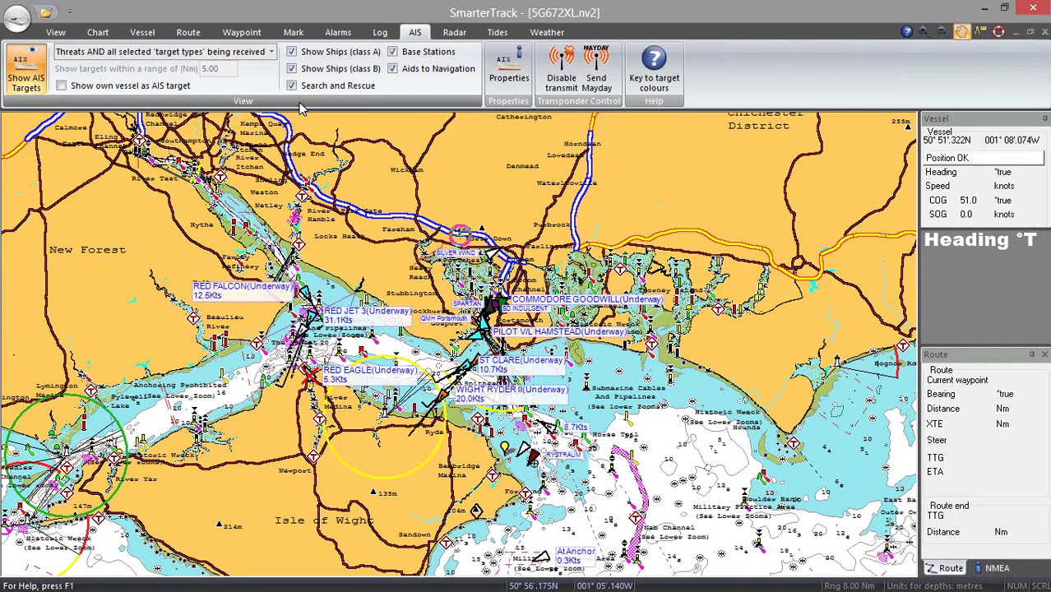
left_click(272, 53)
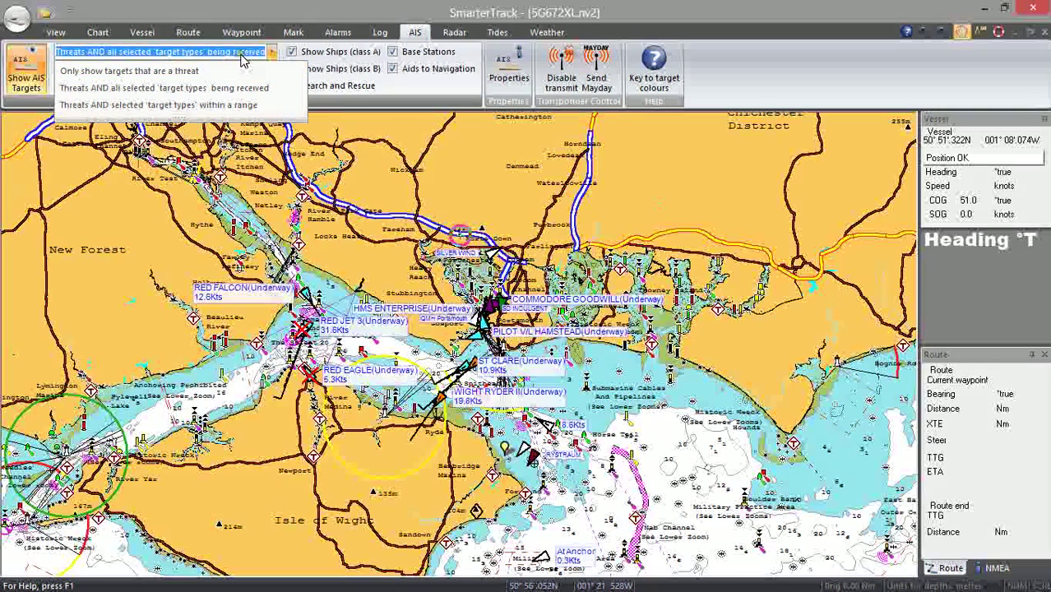
left_click(427, 110)
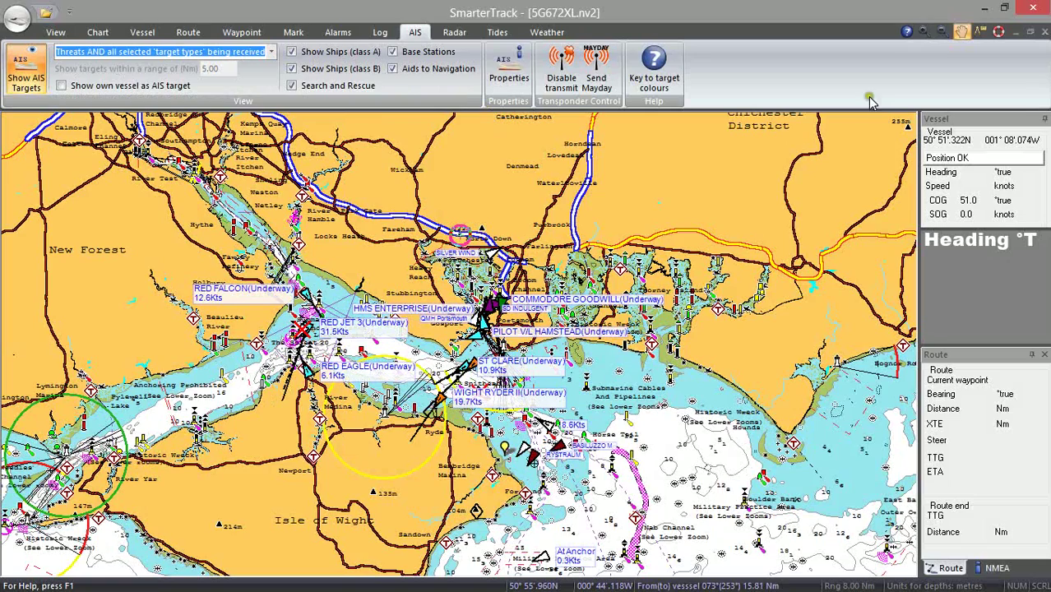
Step: Zoom in twice, pan to Spithead, then view and close ST CLARE's target details
left_click(923, 31)
left_click(924, 31)
left_click(961, 31)
left_click_drag(518, 576, 505, 467)
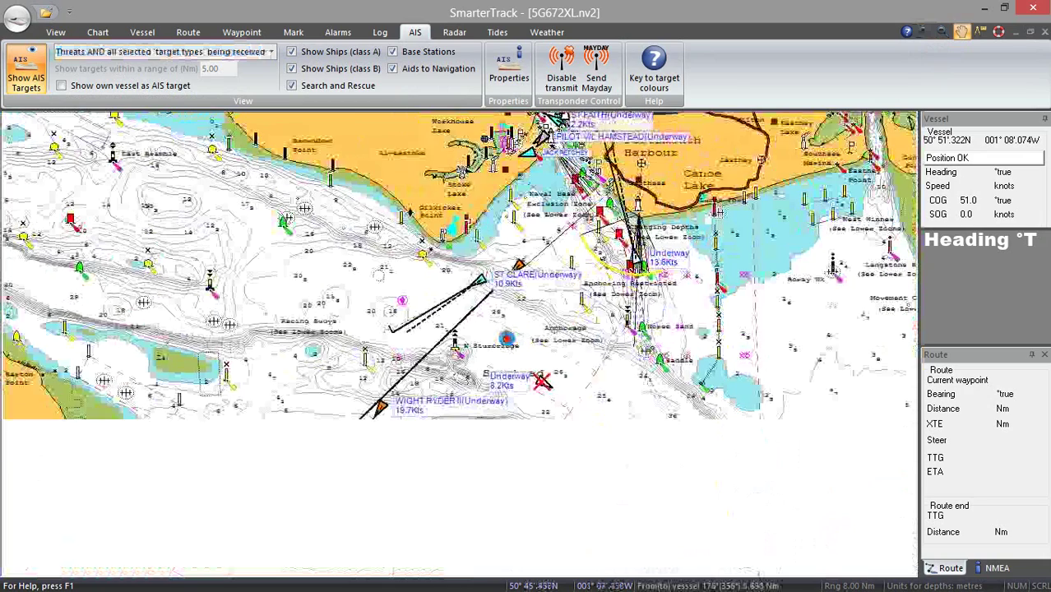
left_click_drag(442, 364, 442, 298)
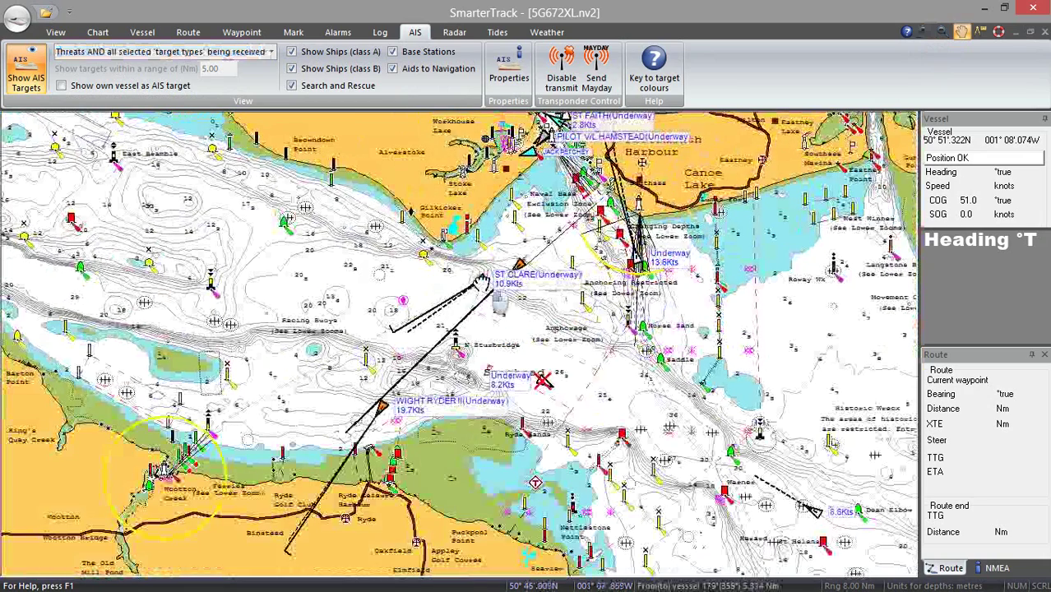
left_click(481, 281)
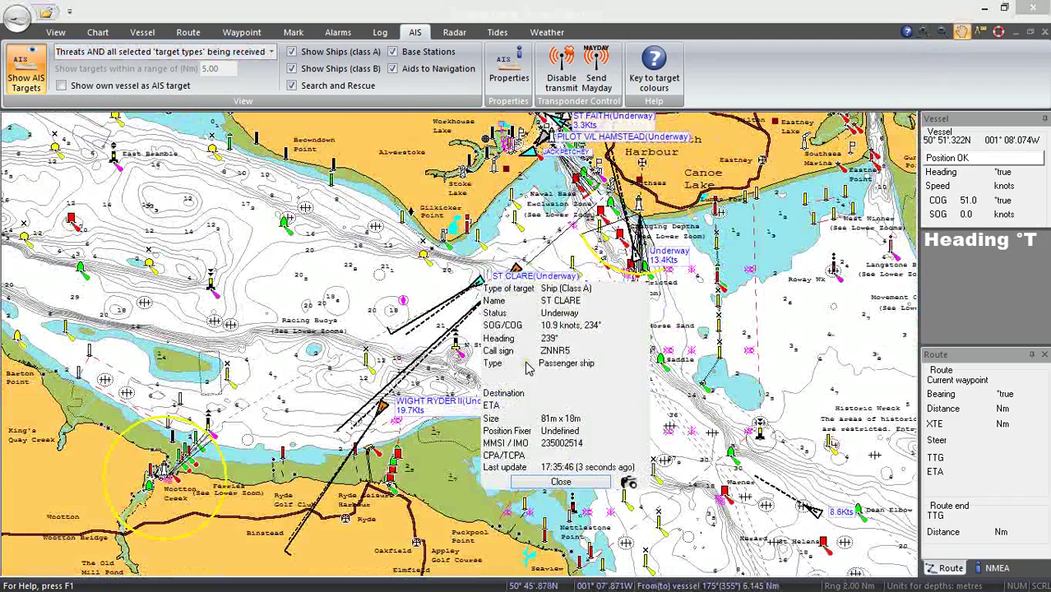
left_click(540, 483)
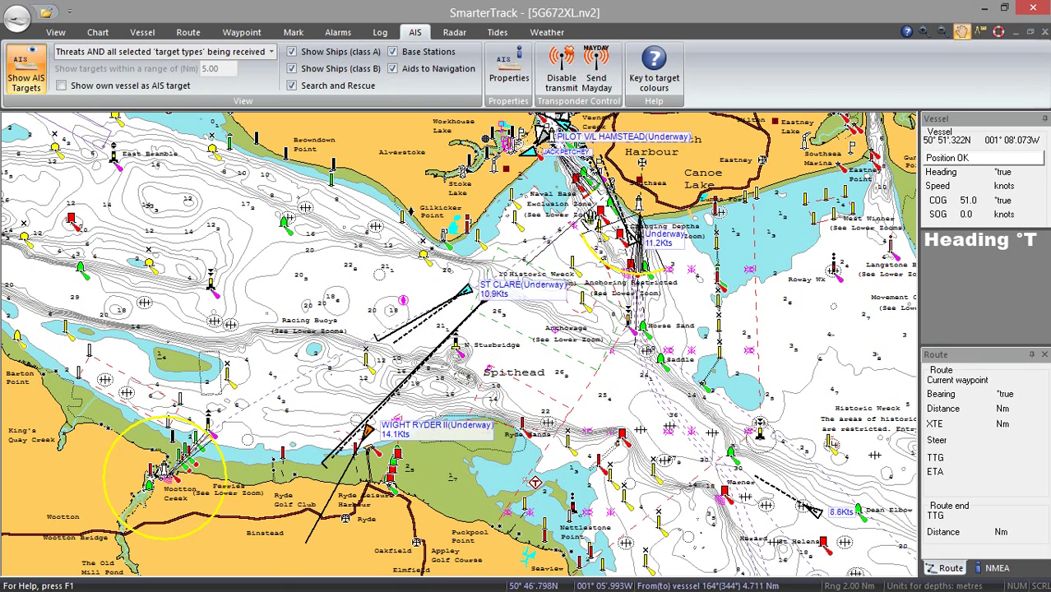
Step: Zoom in twice on Portsmouth Harbour and frame the entrance with Gosport and Haslar Lake
left_click_drag(587, 162, 499, 328)
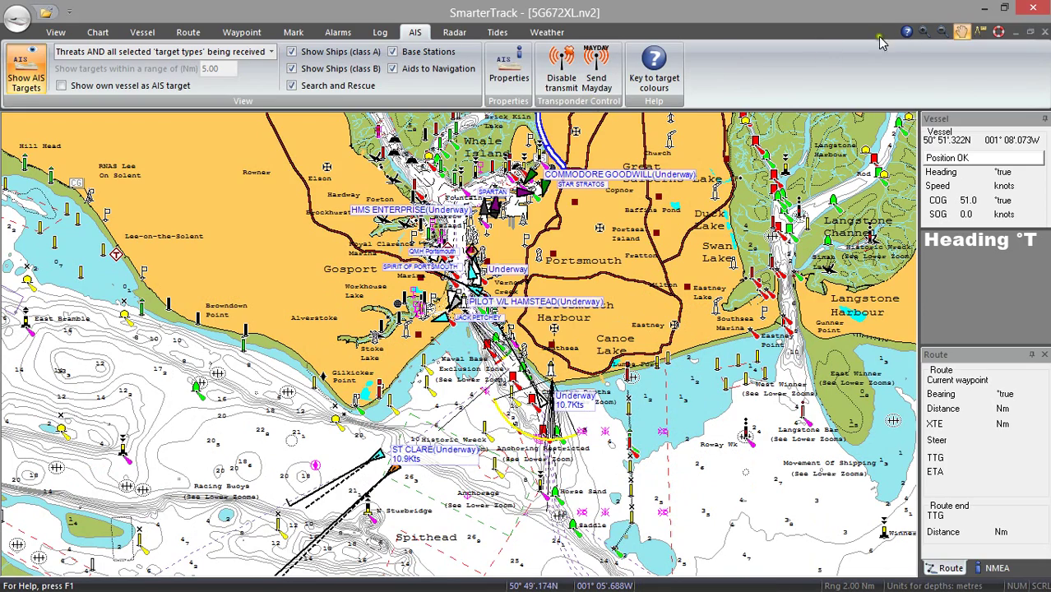
left_click(923, 32)
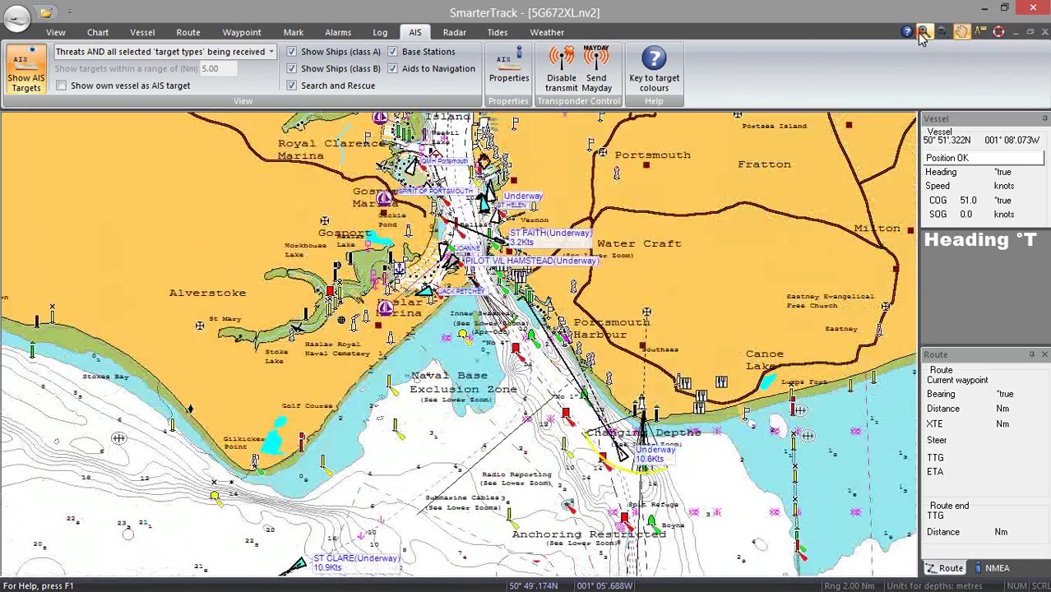
left_click(923, 33)
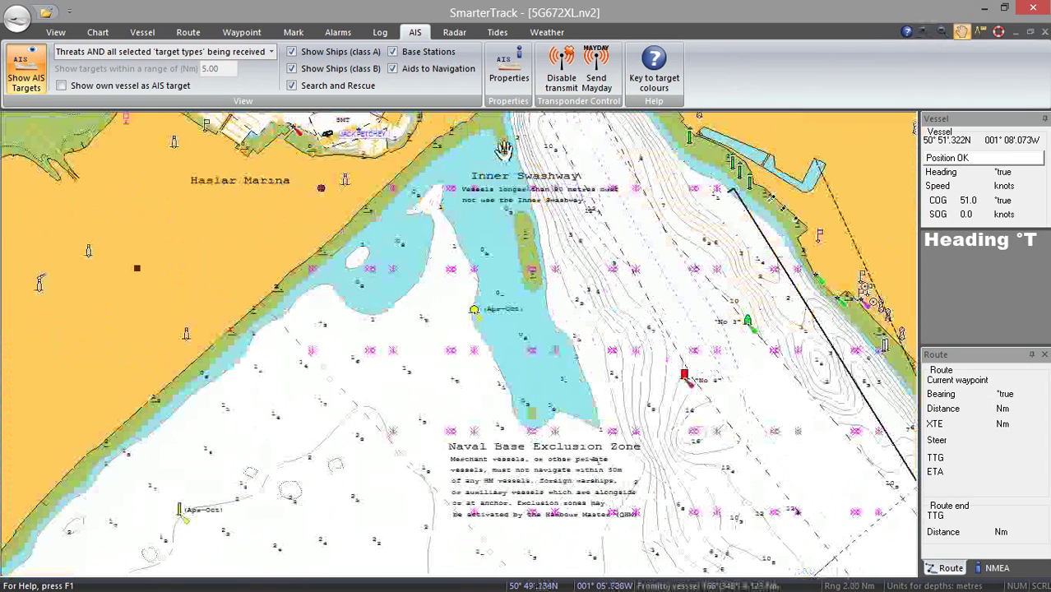
left_click_drag(503, 149, 709, 487)
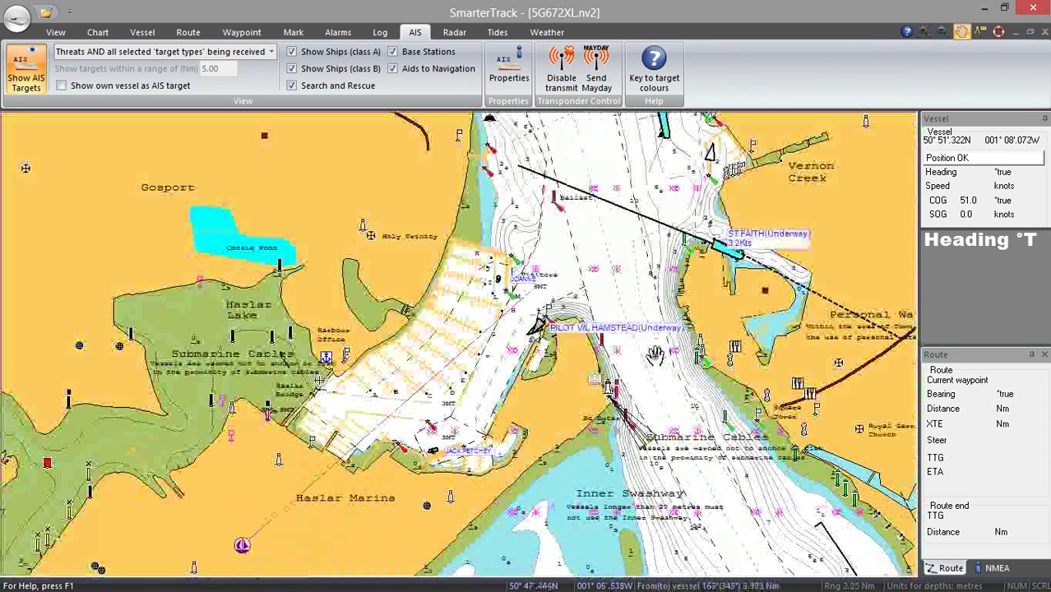
left_click_drag(641, 287, 568, 350)
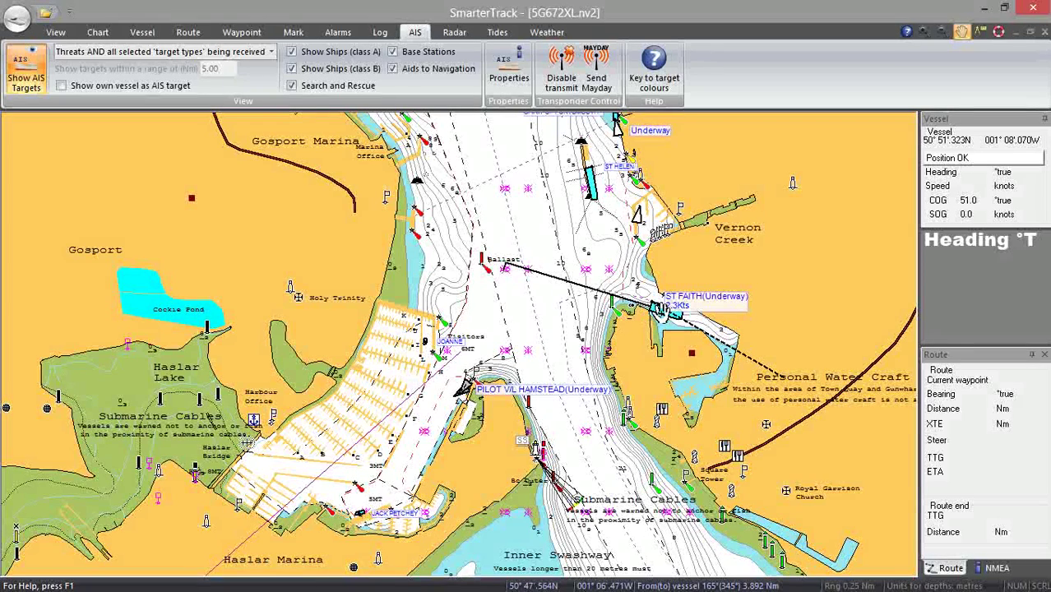
left_click(667, 313)
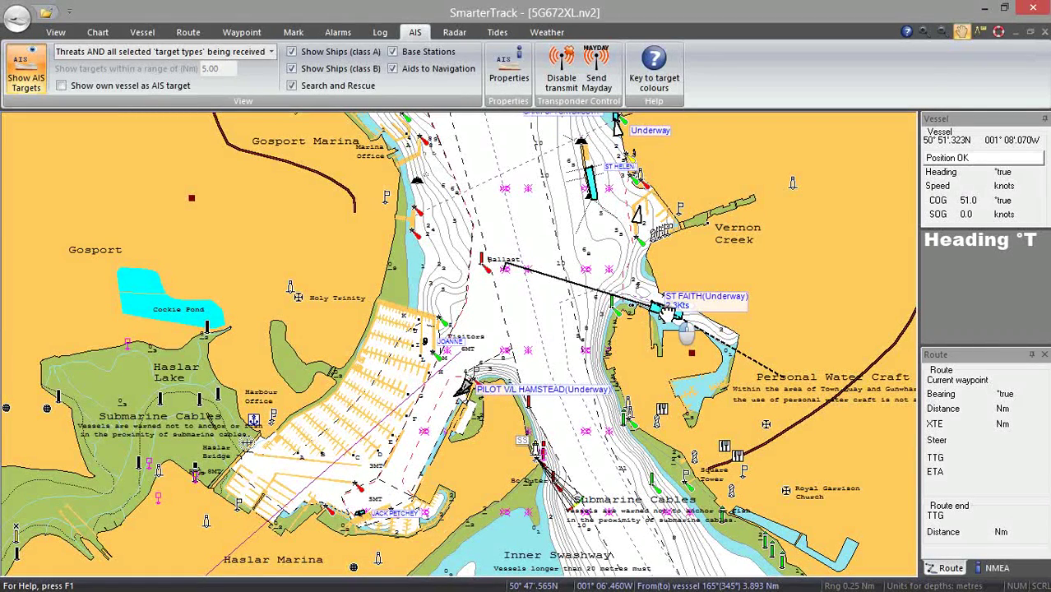
right_click(673, 315)
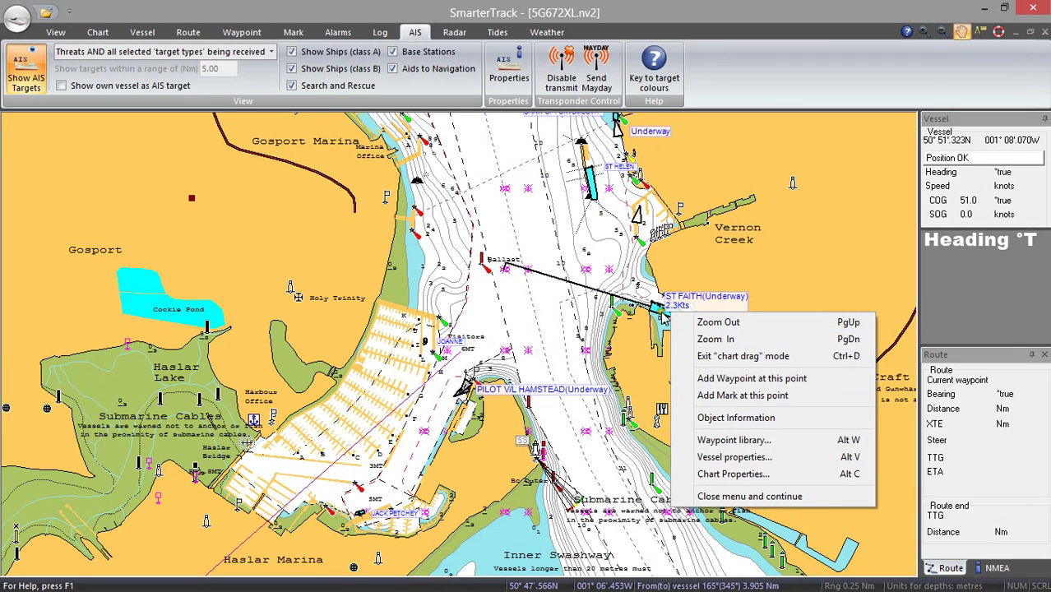
left_click(665, 302)
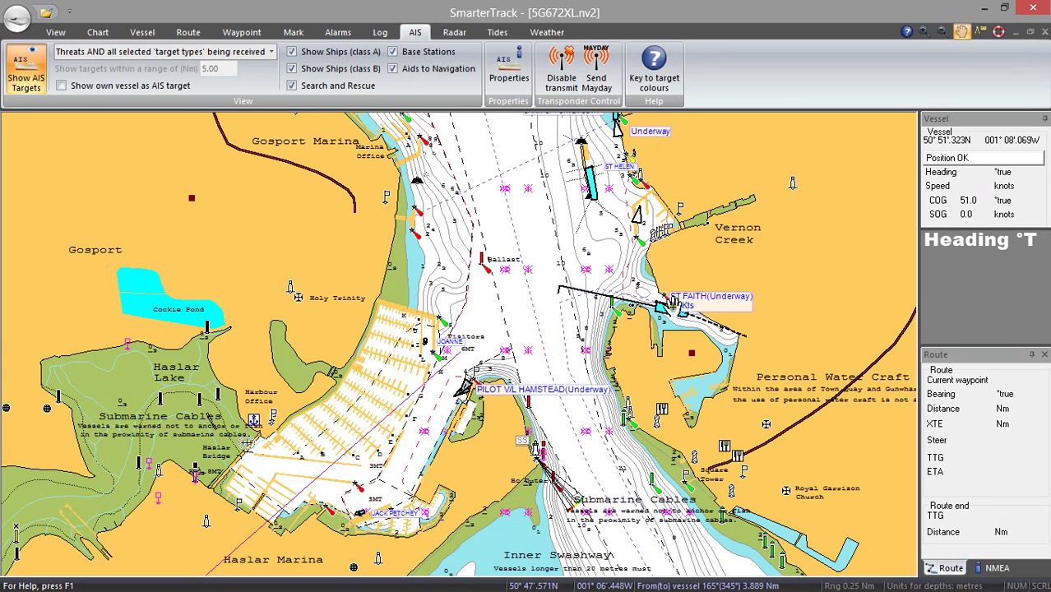
left_click(658, 301)
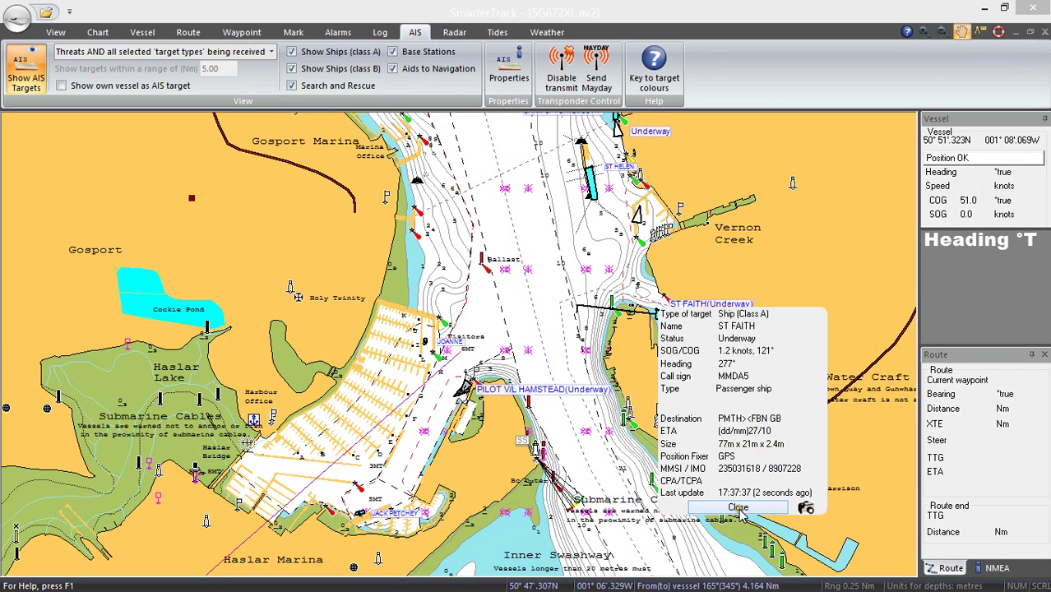
left_click(739, 508)
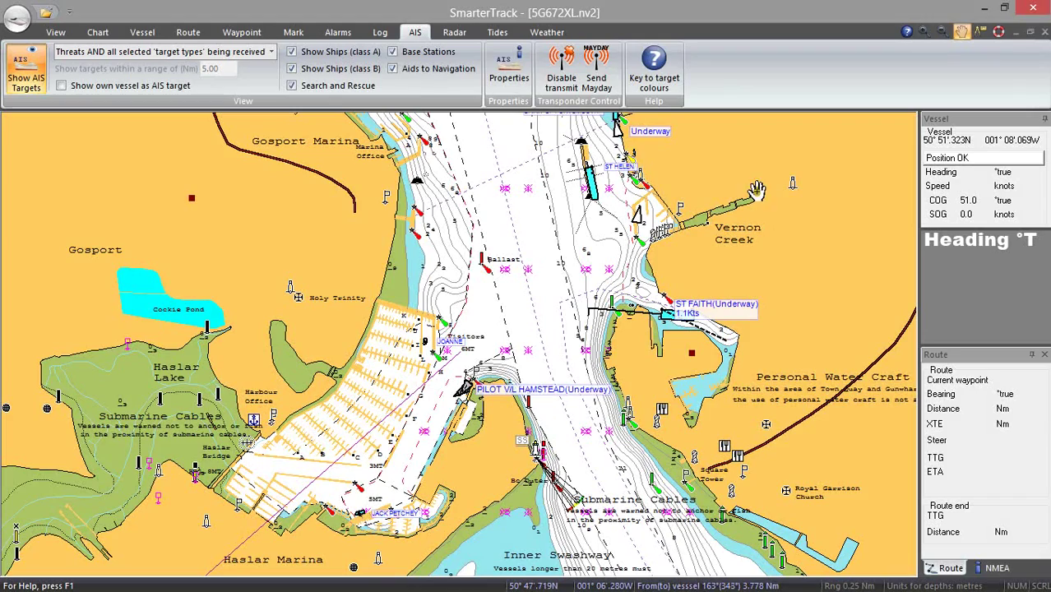
Step: Zoom out four steps and pan south to the eastern Isle of Wight around Bembridge
left_click(943, 31)
left_click(943, 30)
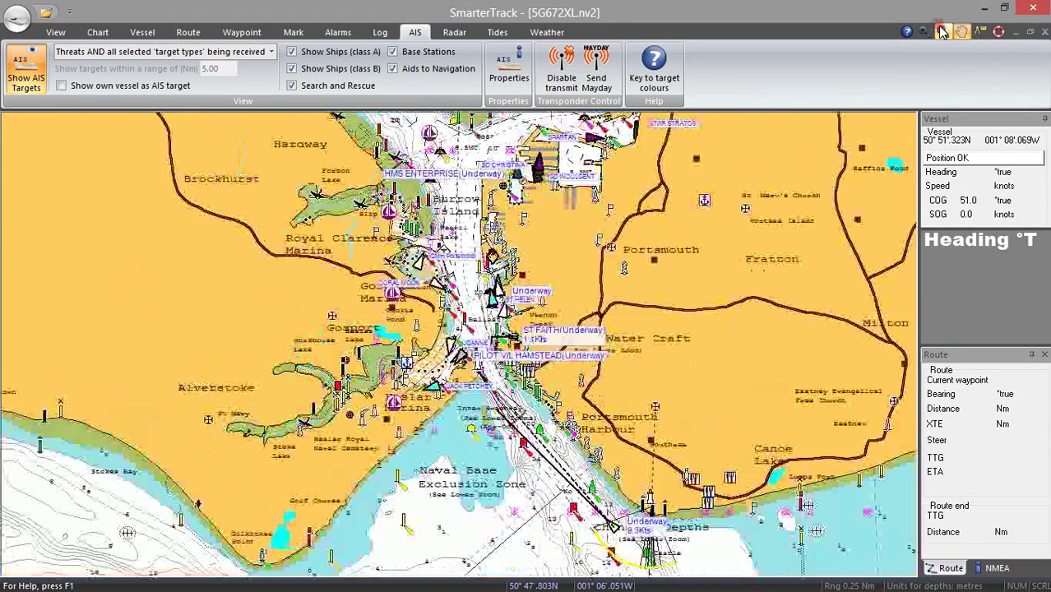
left_click(943, 30)
left_click(943, 30)
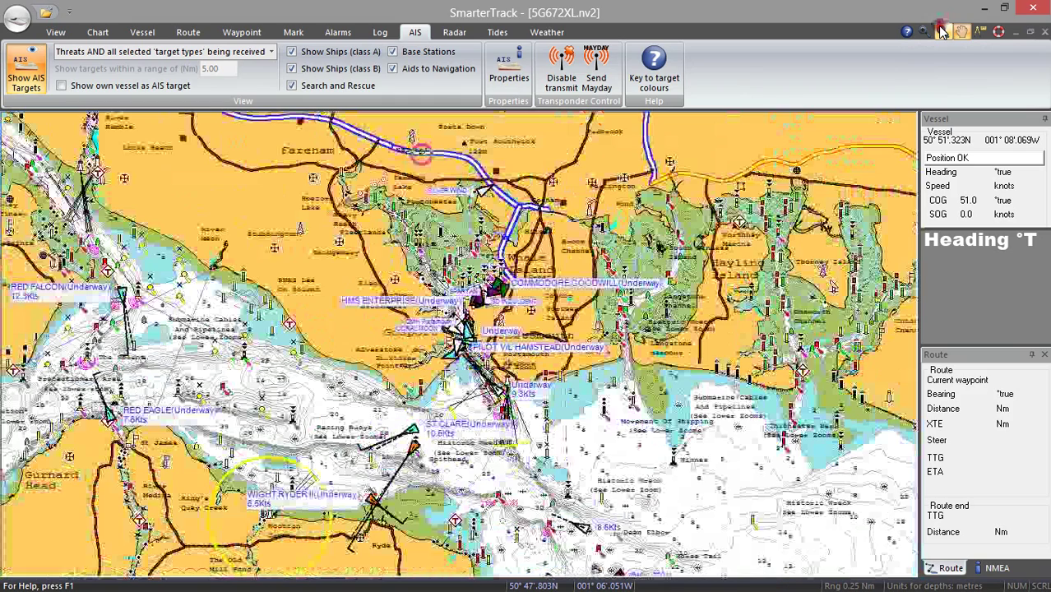
left_click(961, 31)
left_click_drag(518, 565, 473, 329)
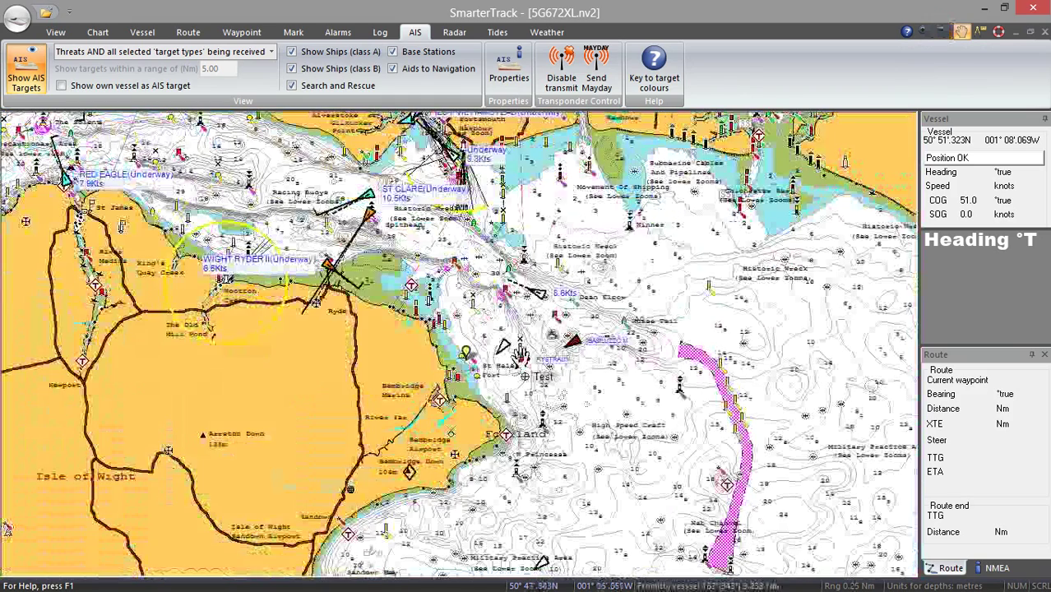
Step: Zoom in closely on the RYSTRAUM target off Bembridge Approach and centre it
left_click_drag(525, 352, 476, 334)
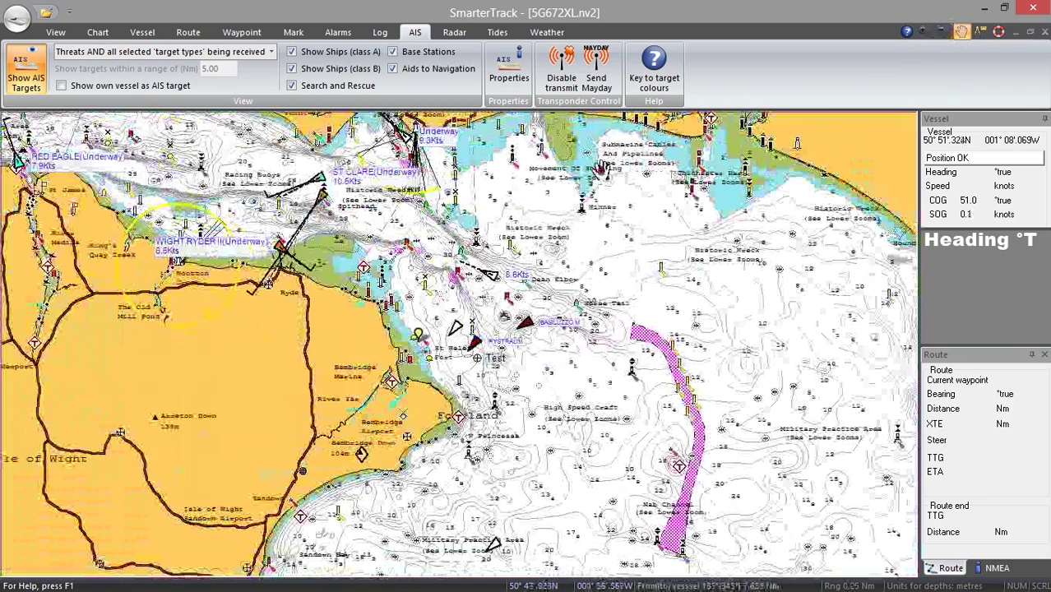
left_click(923, 31)
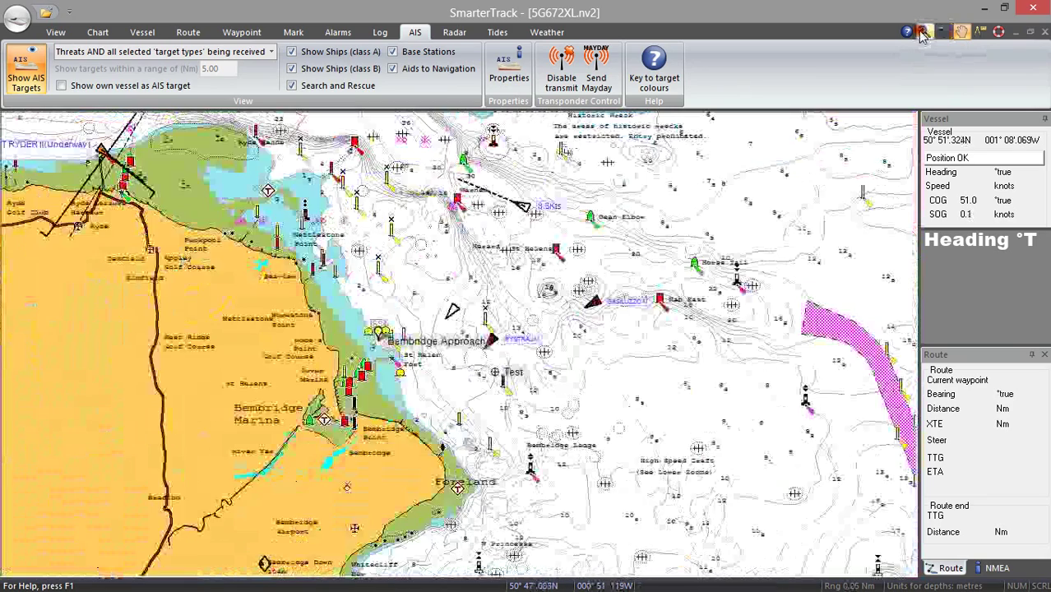
left_click(923, 31)
left_click(923, 31)
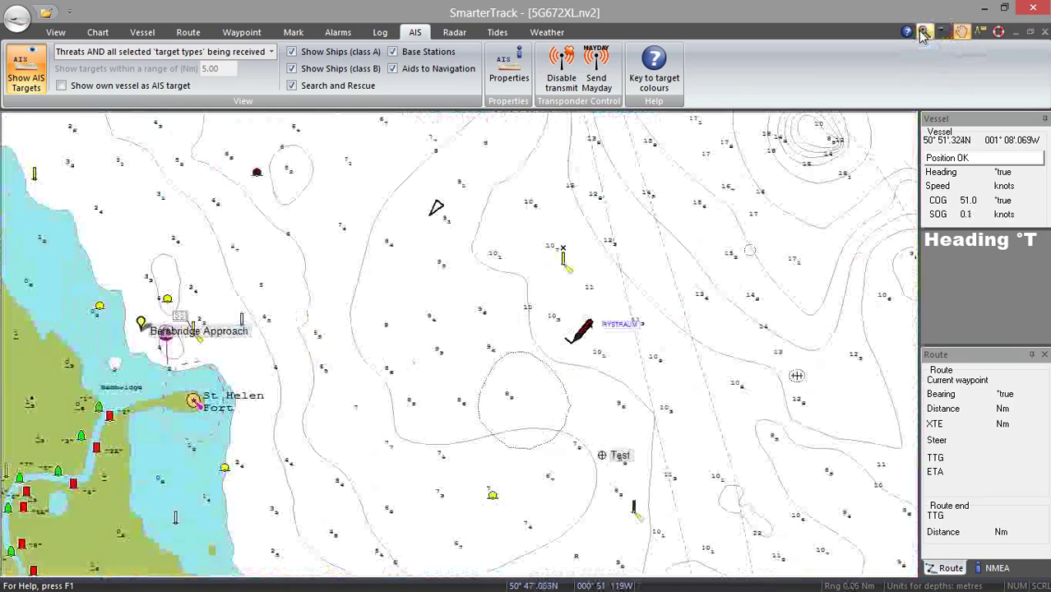
left_click(940, 32)
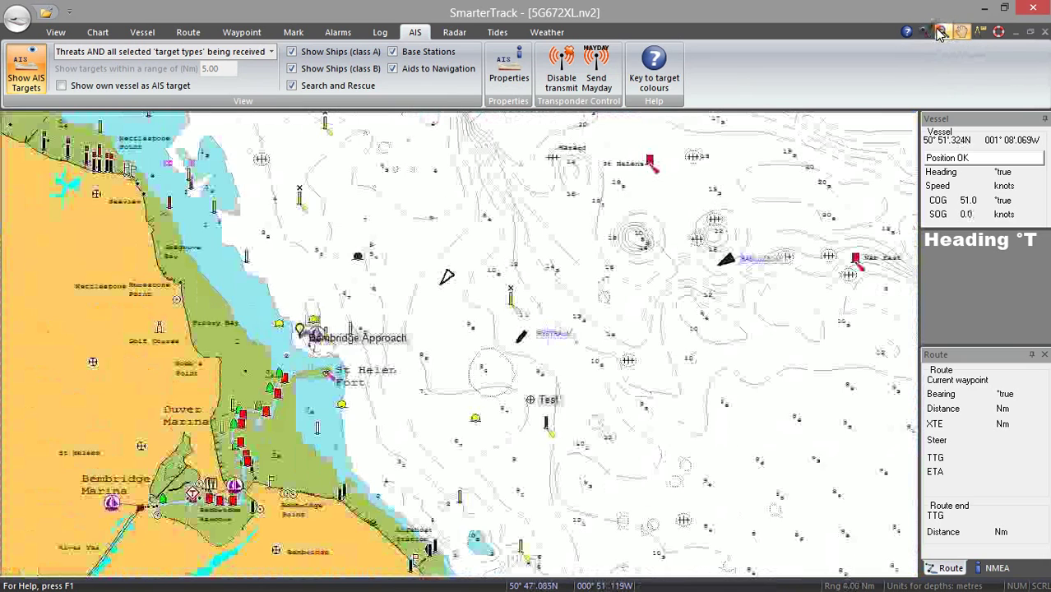
left_click(924, 31)
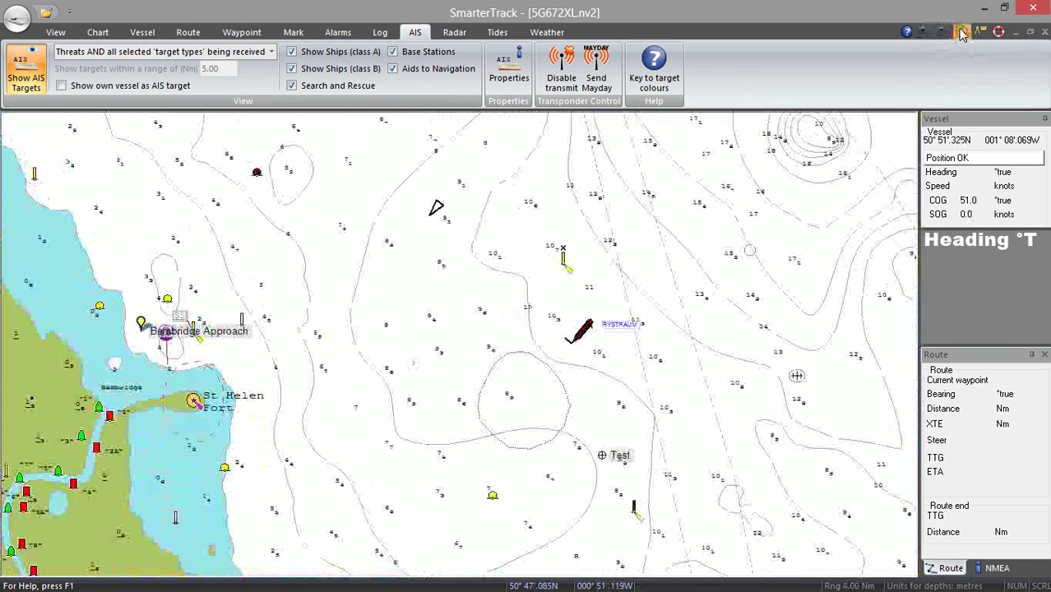
left_click(946, 32)
left_click(946, 33)
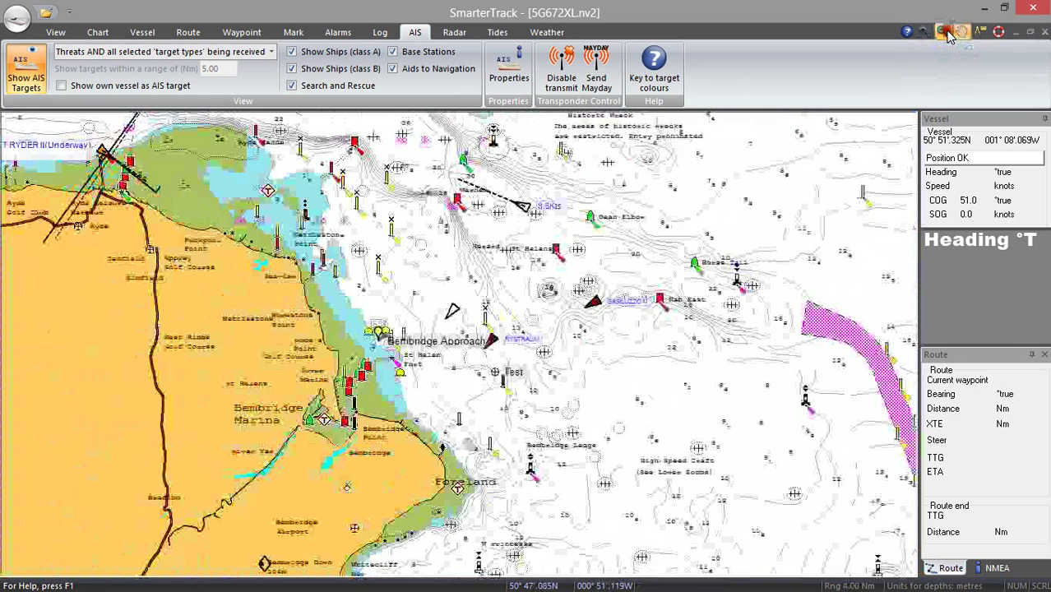
left_click(921, 32)
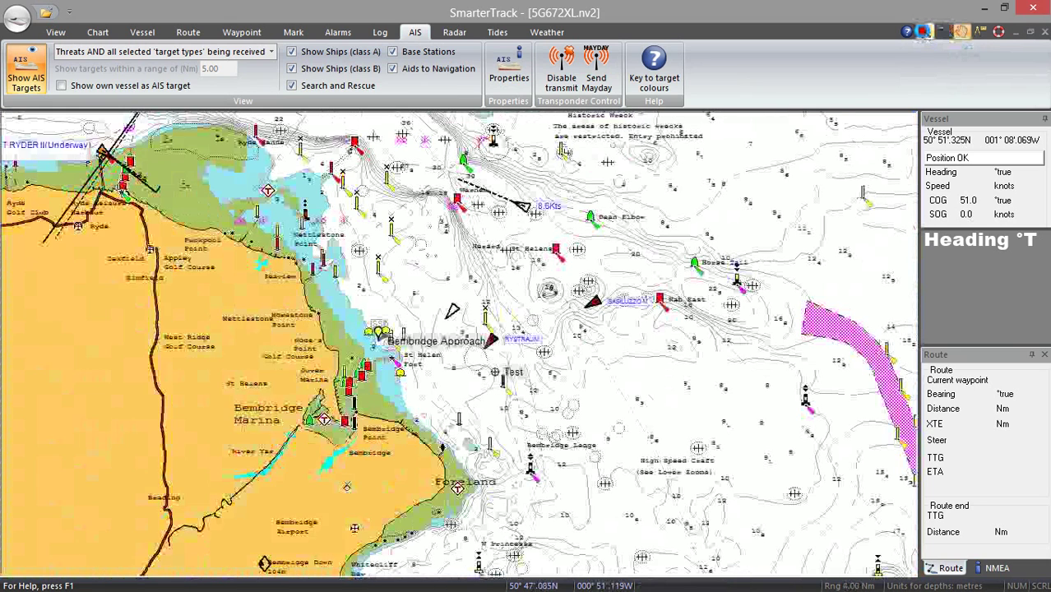
left_click(922, 32)
left_click(921, 32)
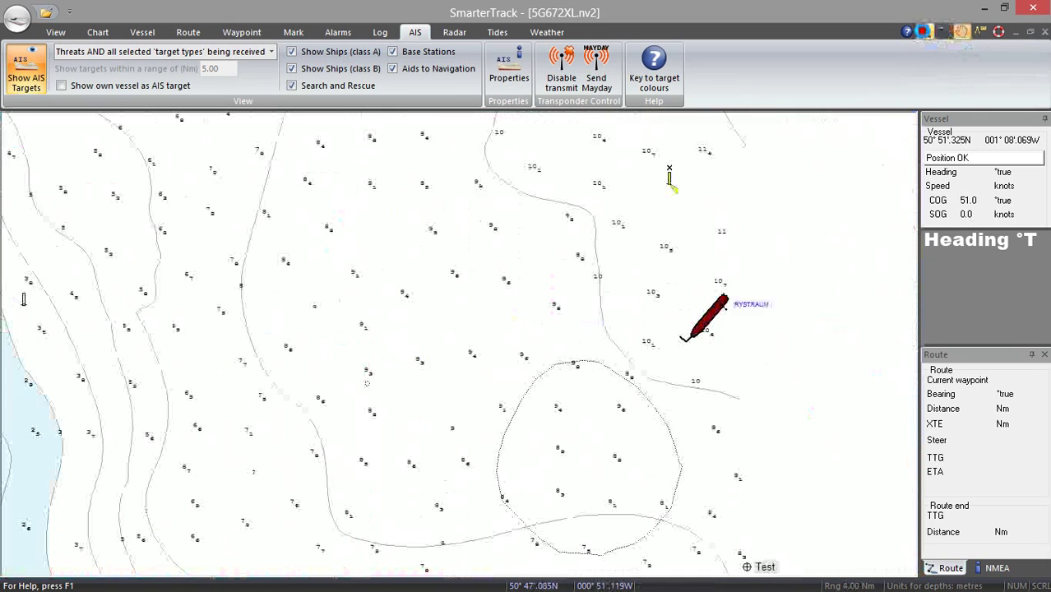
left_click_drag(748, 335, 592, 334)
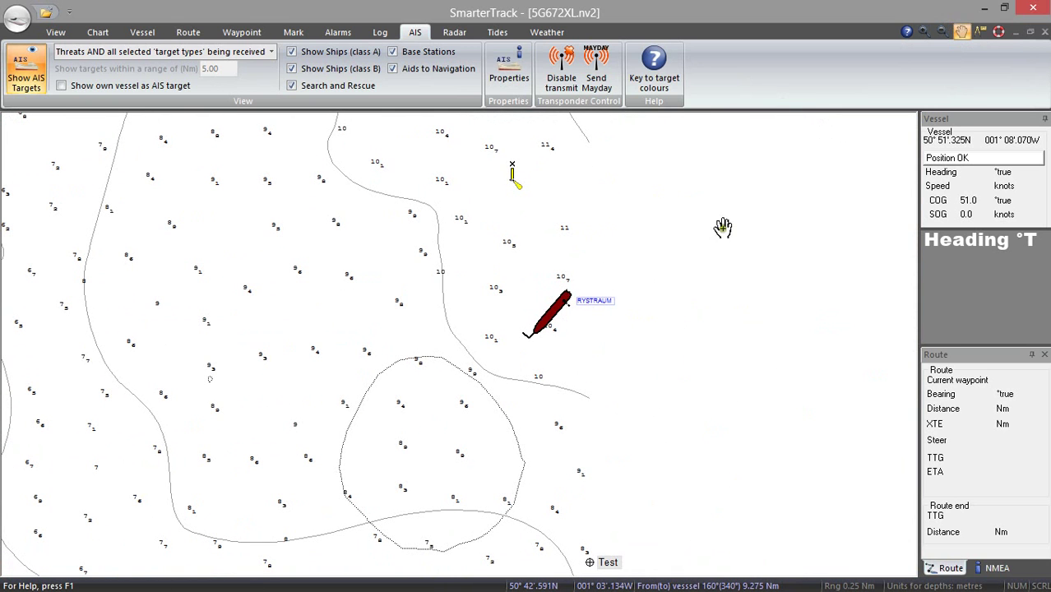
Step: Zoom out three steps and pan to show Spithead, Ryde and the Bembridge coast
left_click(942, 33)
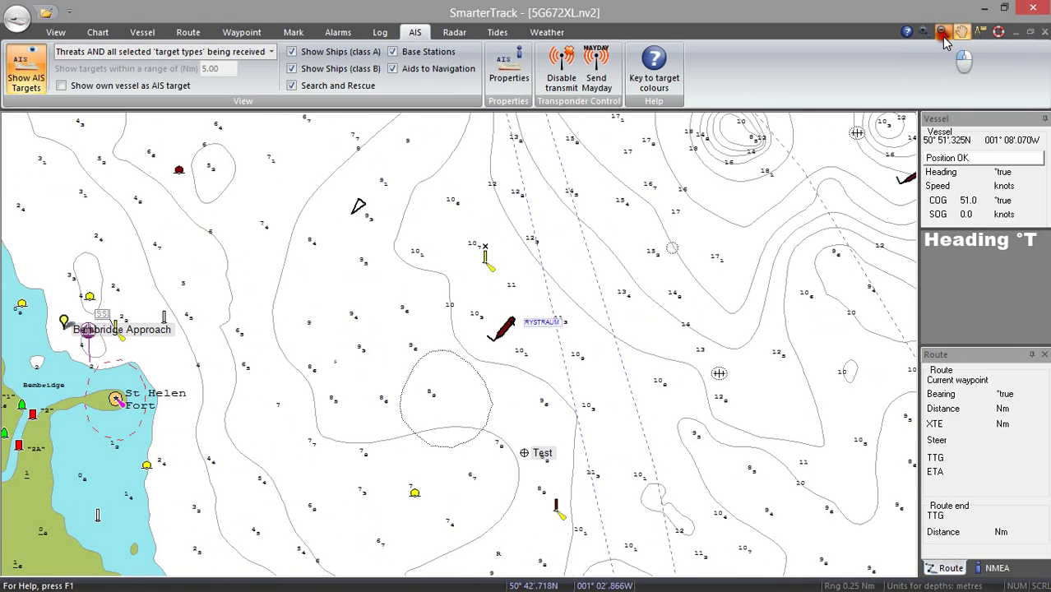
left_click(943, 33)
left_click(943, 33)
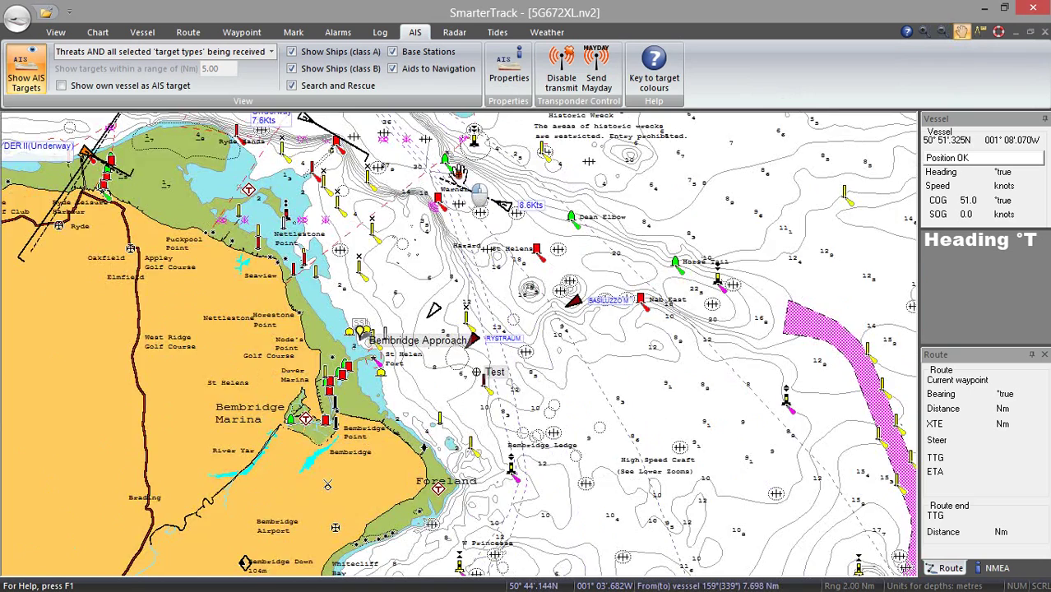
left_click_drag(458, 174, 505, 303)
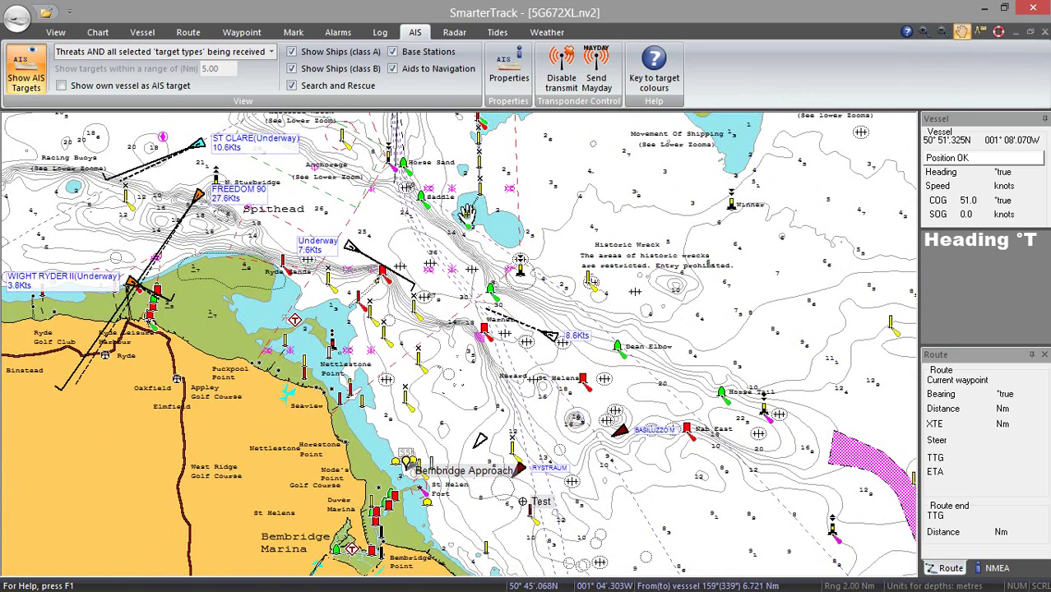
Step: Open AIS Properties, scroll the Target list, and view the Show and Symbol, Lines, CPA tabs
left_click(510, 82)
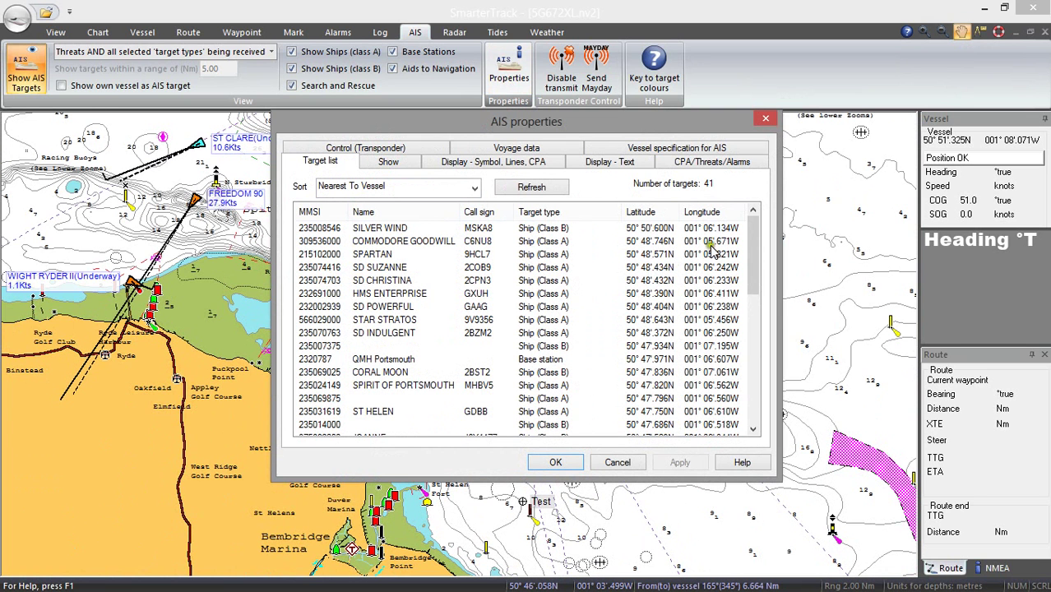
mouse_move(750, 240)
left_mouse_down()
mouse_move(765, 385)
mouse_move(757, 230)
left_mouse_up()
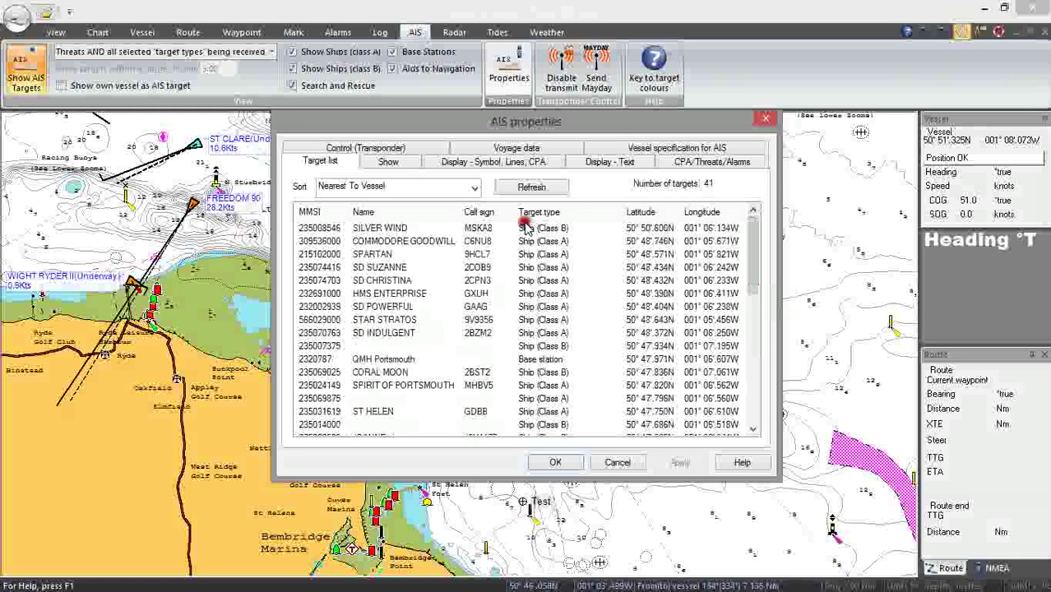
left_click(391, 162)
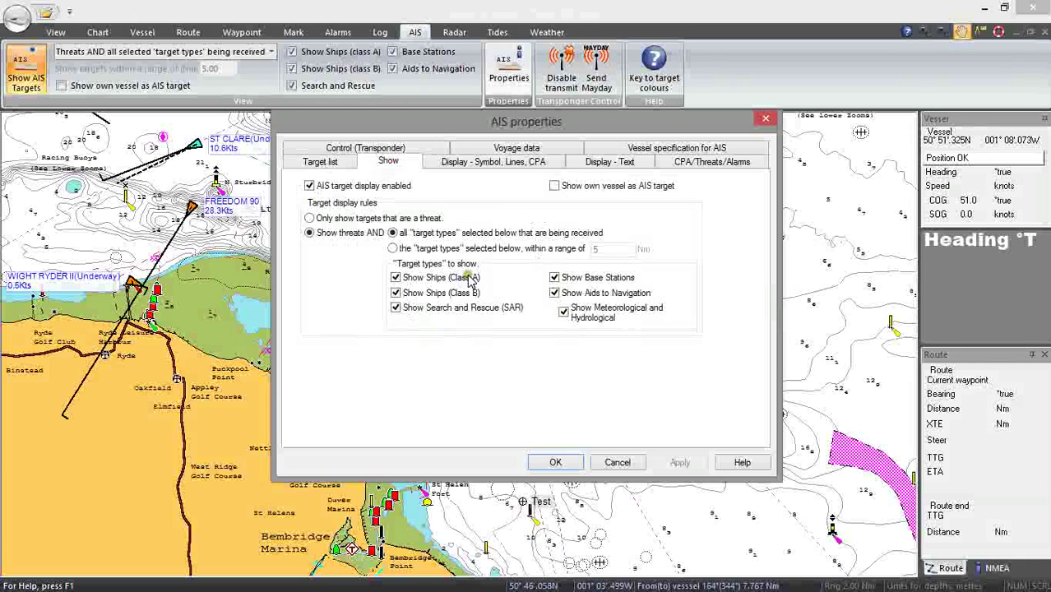
left_click(480, 162)
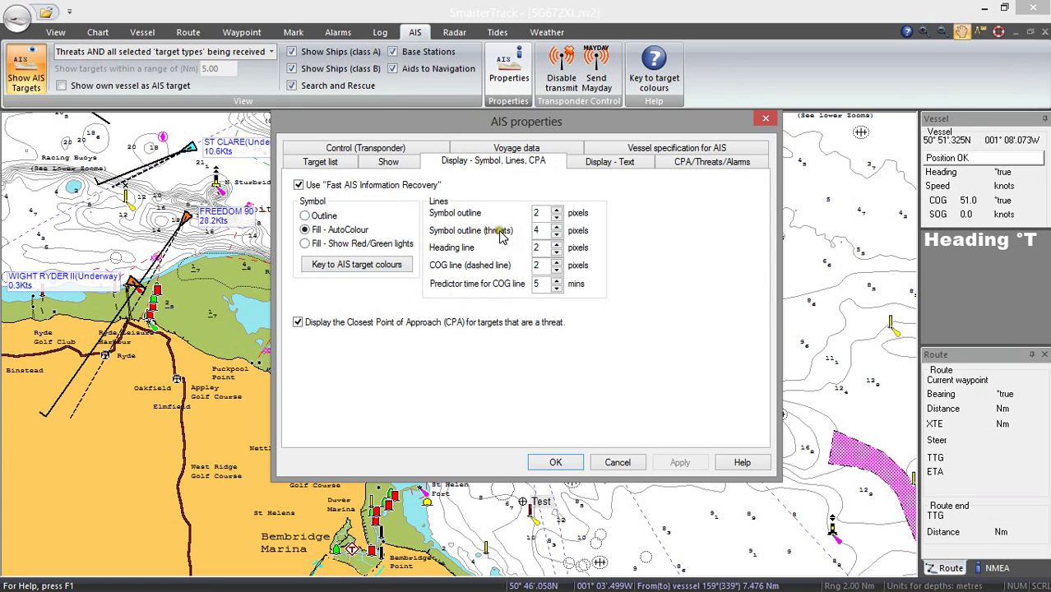
Step: On the Display - Text tab, tick SOG for moving vessels and toggle their Status label
left_click(596, 163)
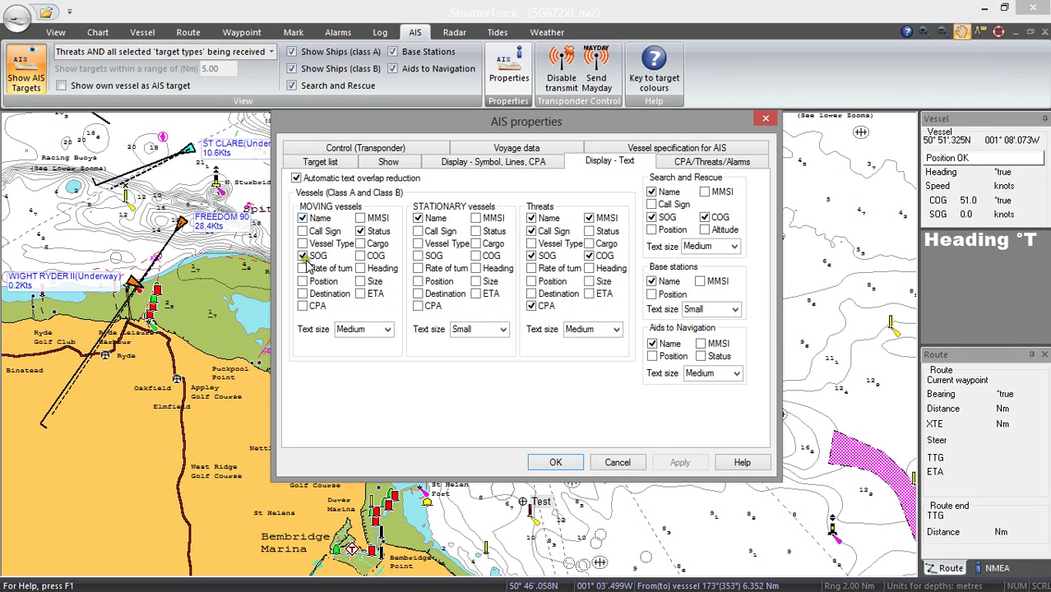
left_click(303, 256)
left_click(360, 232)
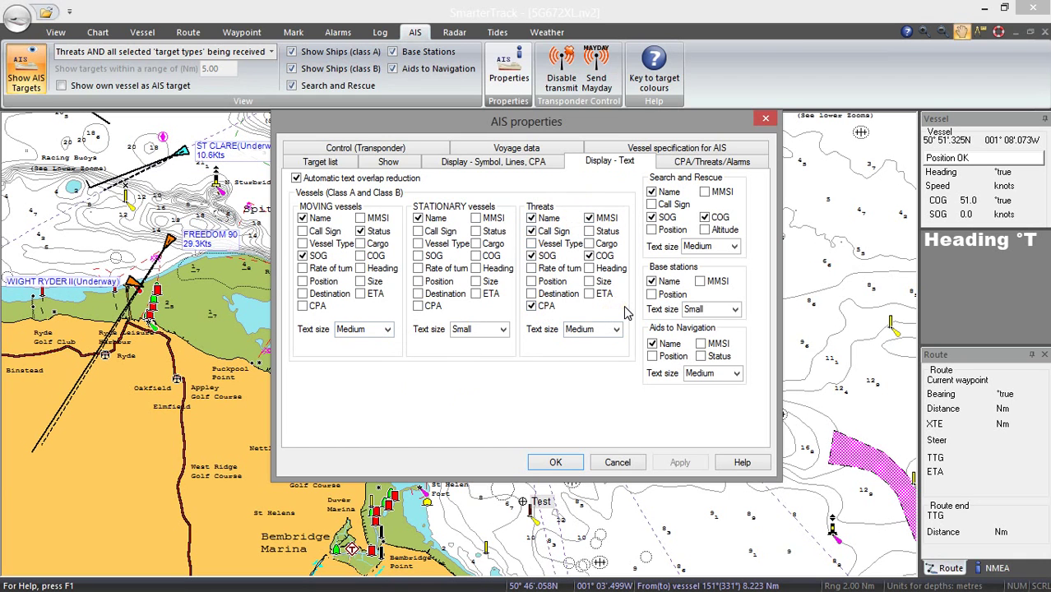
Step: Open the CPA/Threats/Alarms tab and select the moving-target 1 Nm CPA value
left_click(703, 163)
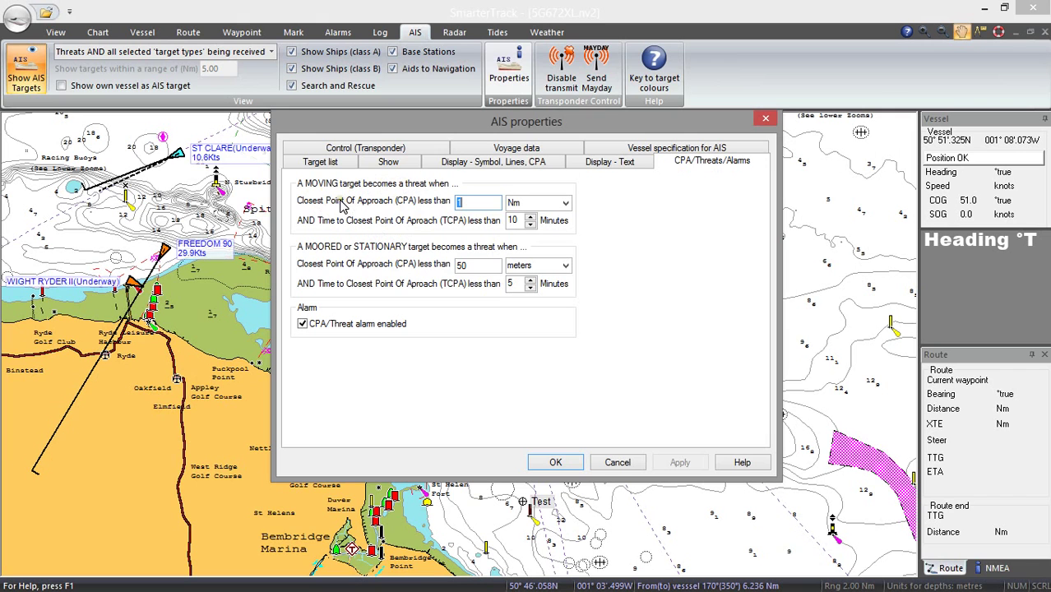
left_click(459, 203)
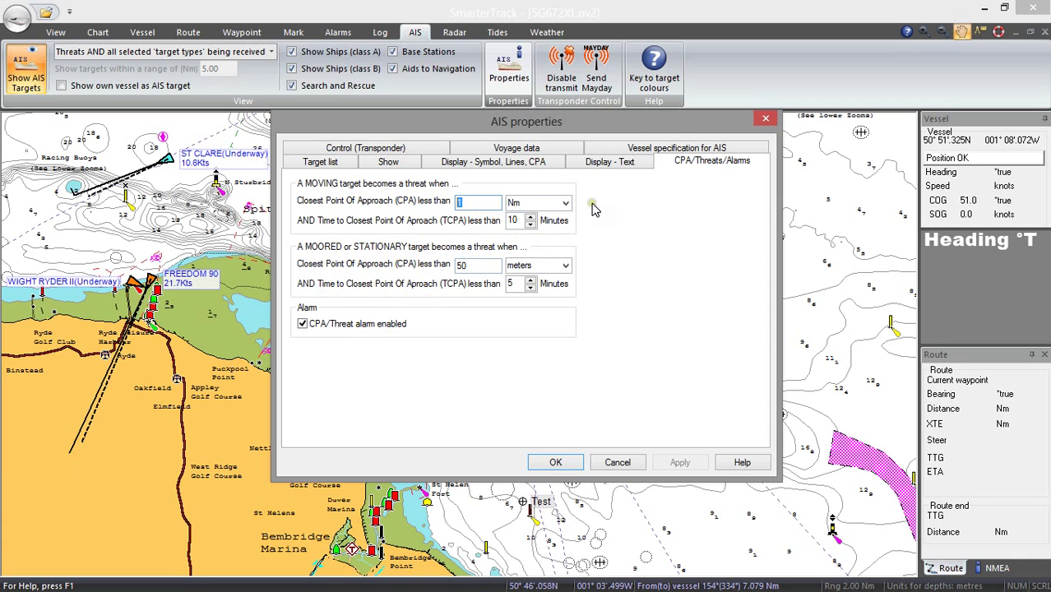
Step: Review the own vessel's AIS specification, then switch to voyage data, discarding unsaved changes
left_click(617, 153)
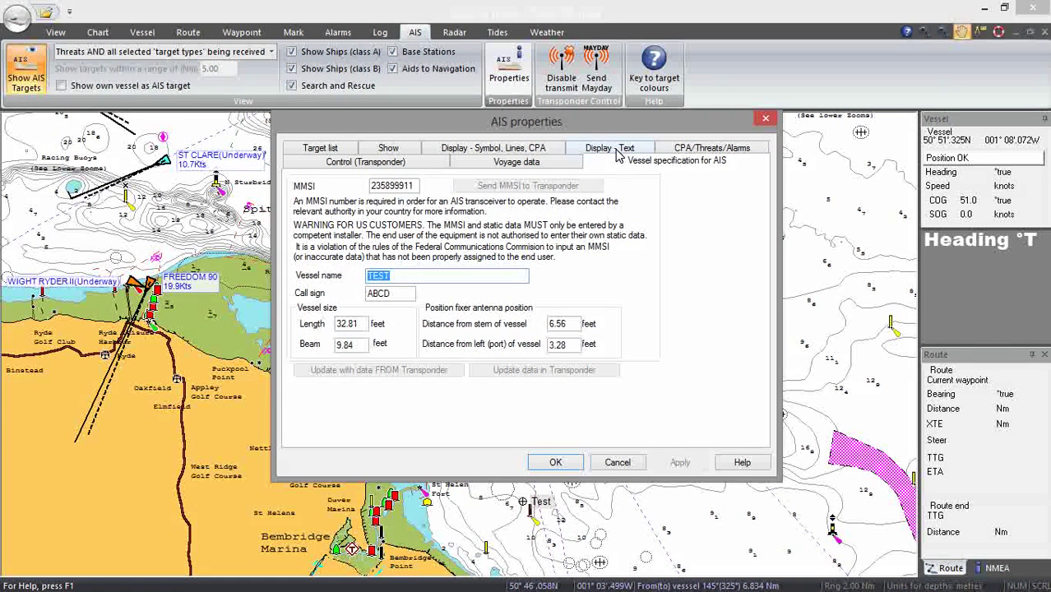
left_click(494, 166)
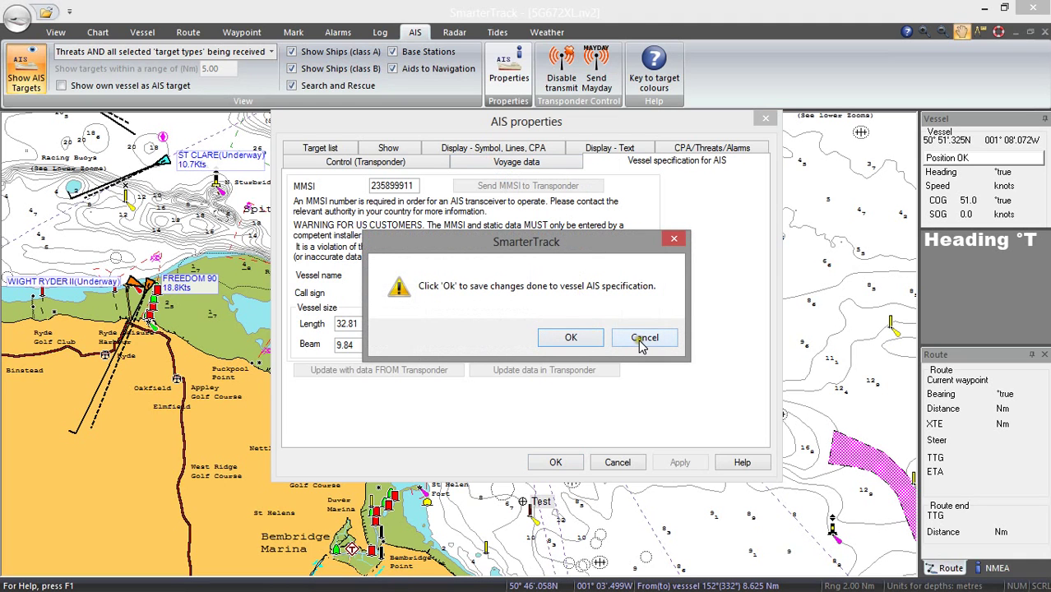
left_click(577, 337)
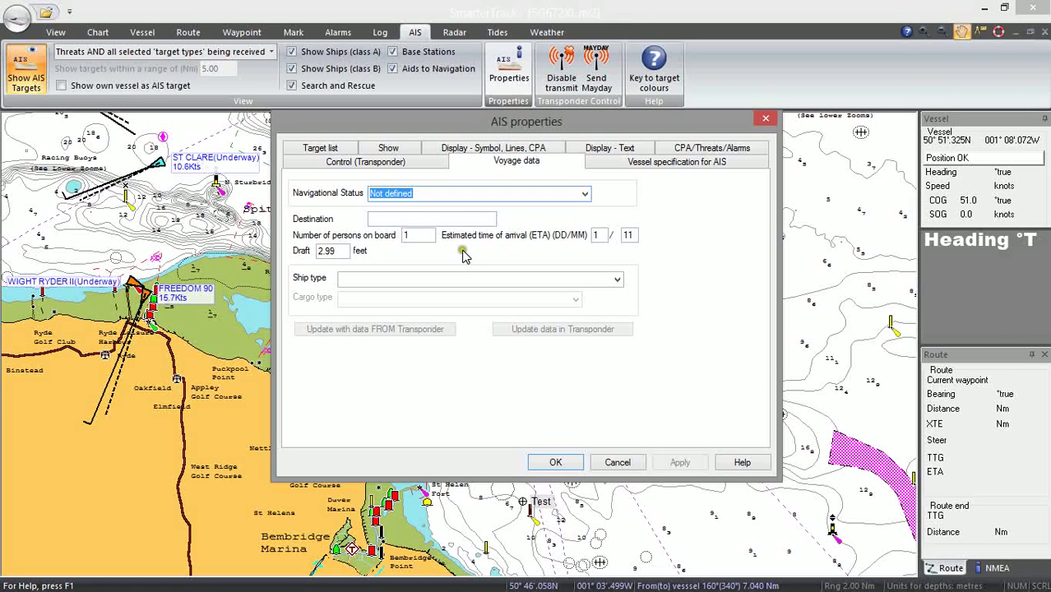
Step: Accept the AIS properties with OK, keeping draft 2.99 feet and 1 person aboard
left_click(552, 465)
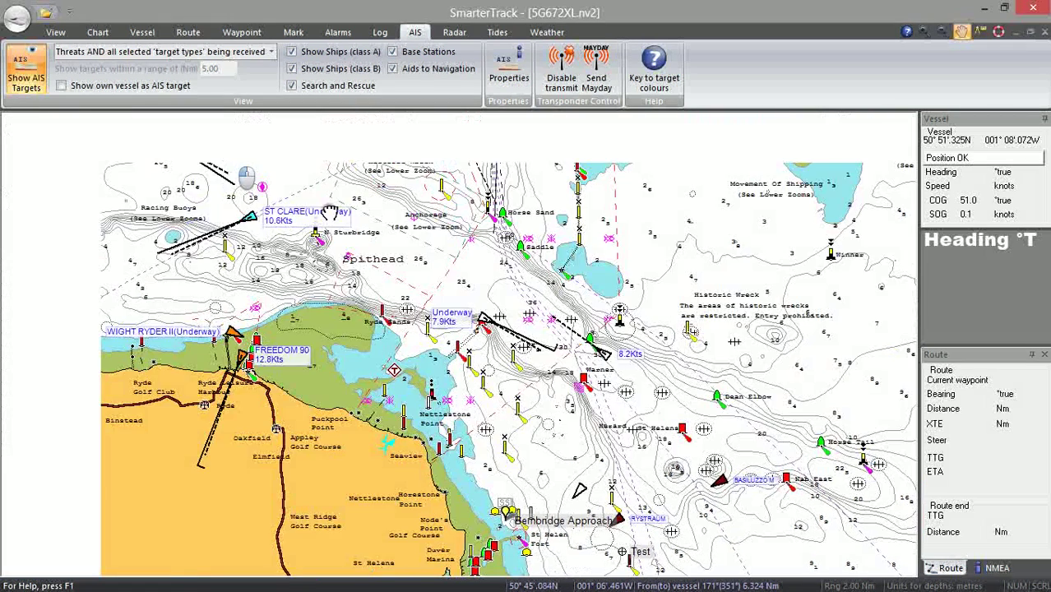
Step: Pan the chart north until Portsmouth Harbour, Gosport and Spithead fill the view
left_click_drag(226, 154, 433, 307)
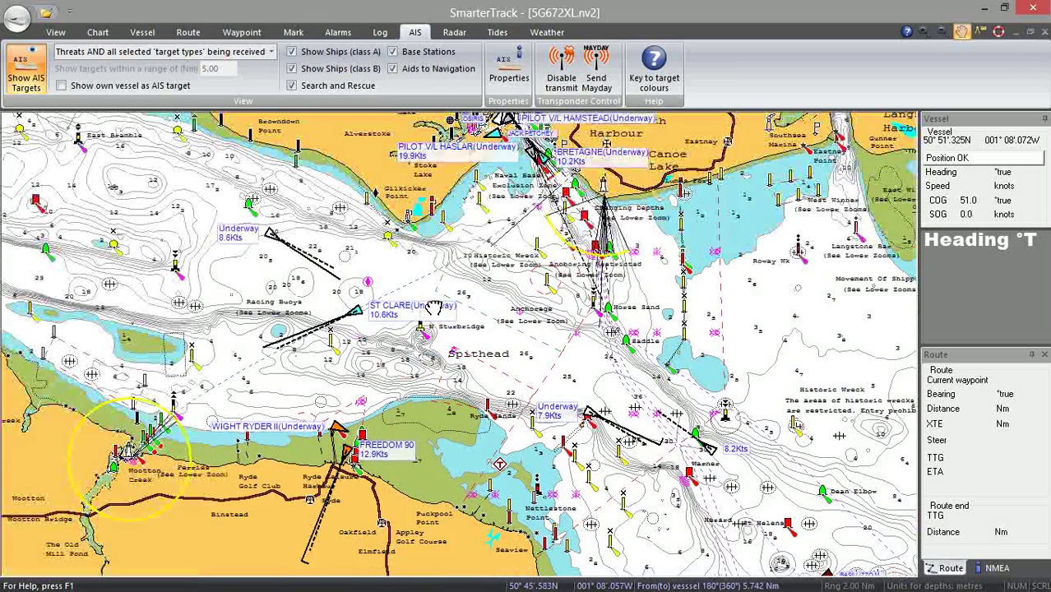
left_click_drag(604, 220, 577, 222)
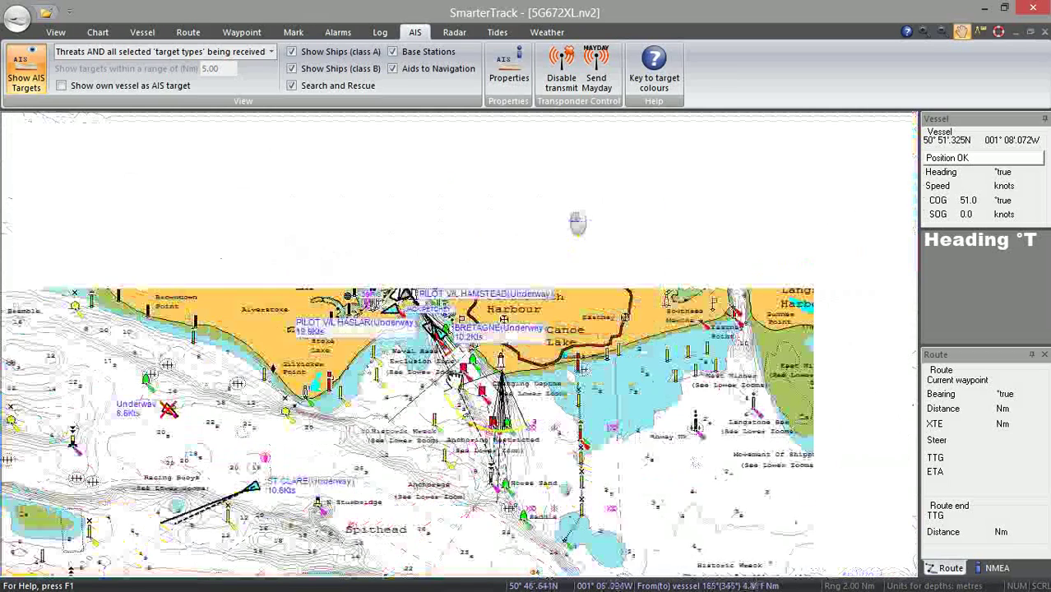
left_click_drag(400, 205, 421, 228)
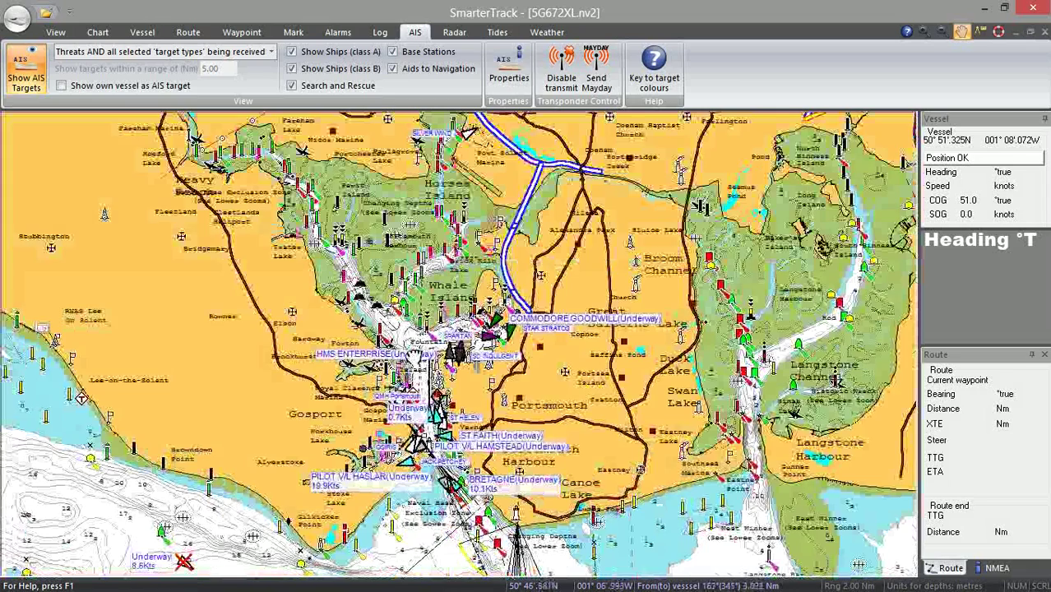
left_click_drag(413, 356, 498, 459)
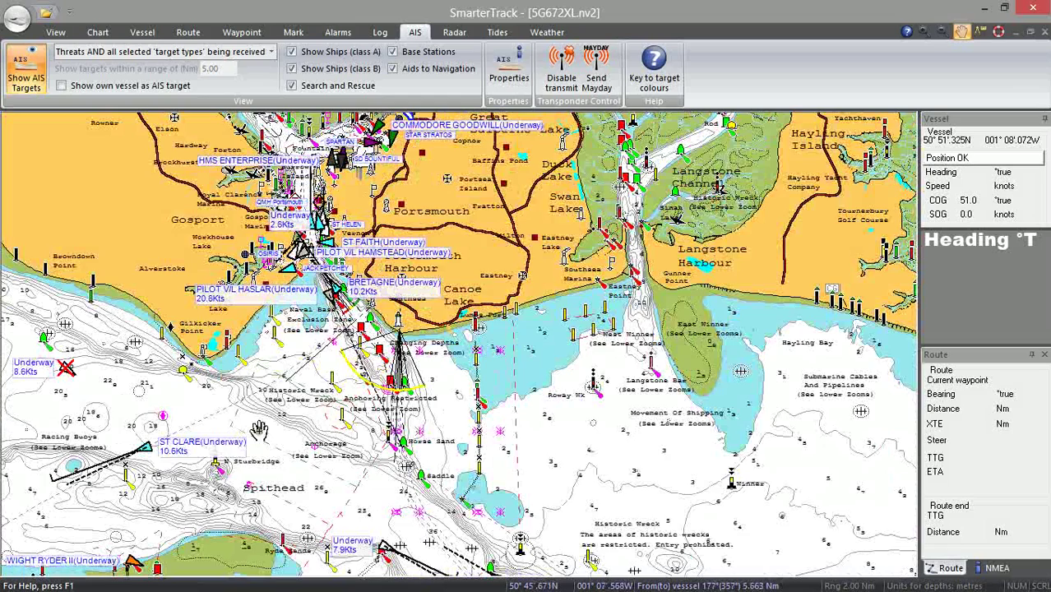
left_click_drag(173, 395, 375, 427)
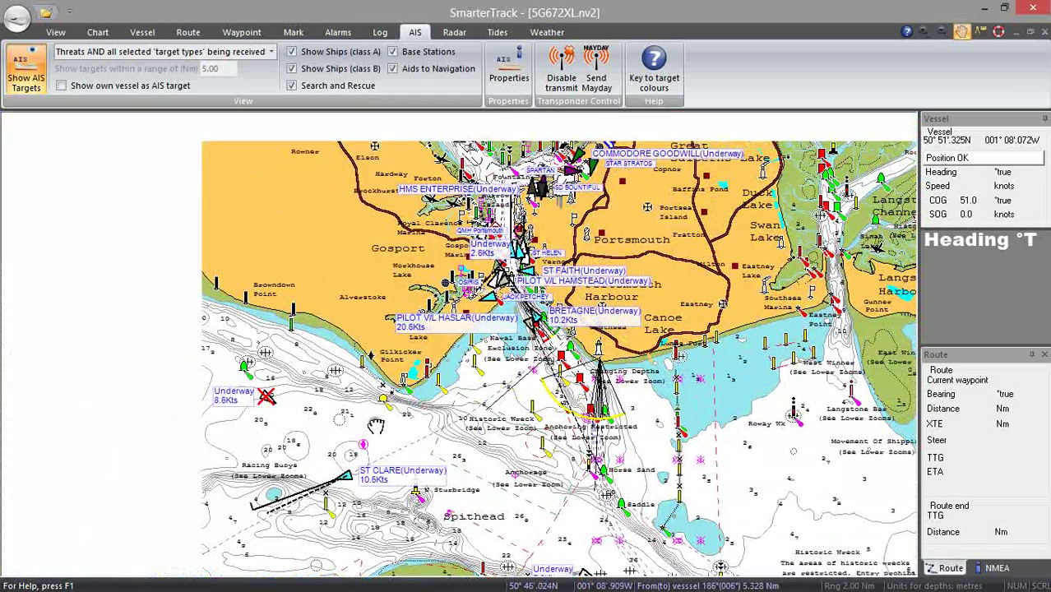